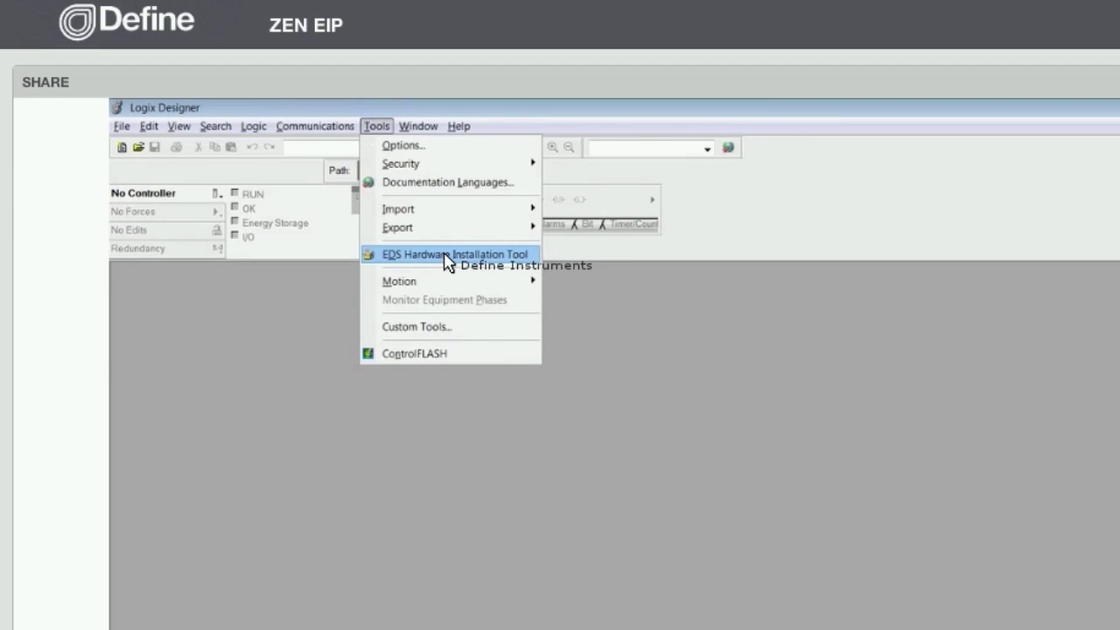
# Step: Register the single EDS file 057F000C00C90100.eds from the Define Instruments folder with the EDS Hardware Installation Tool
pyautogui.click(447, 256)
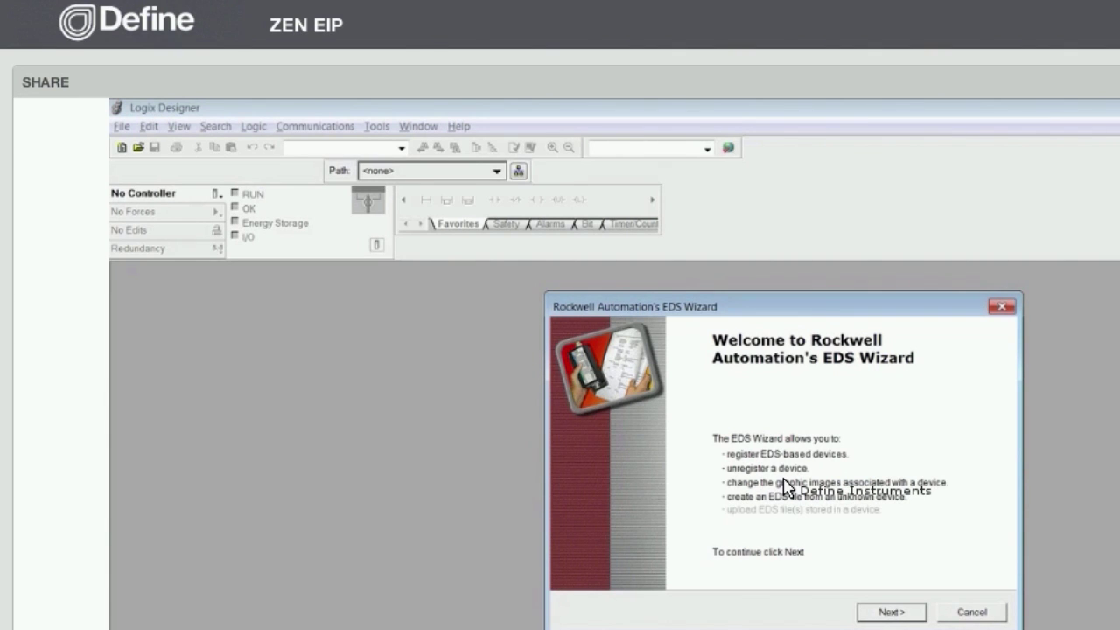
pyautogui.press('Return')
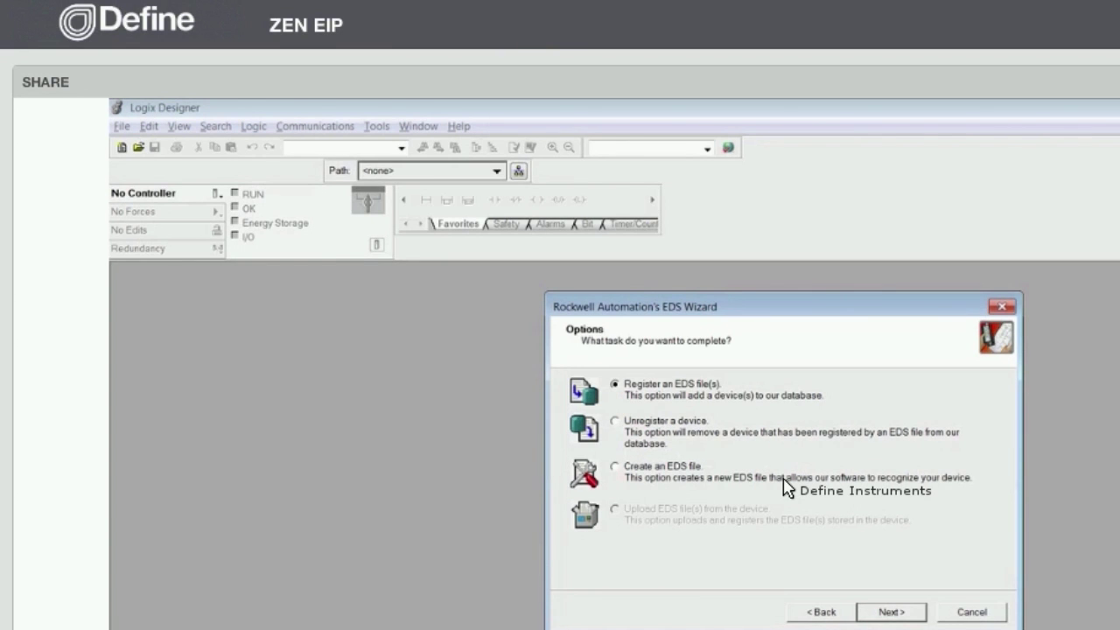
pyautogui.press('Return')
pyautogui.hotkey('alt', 'b')
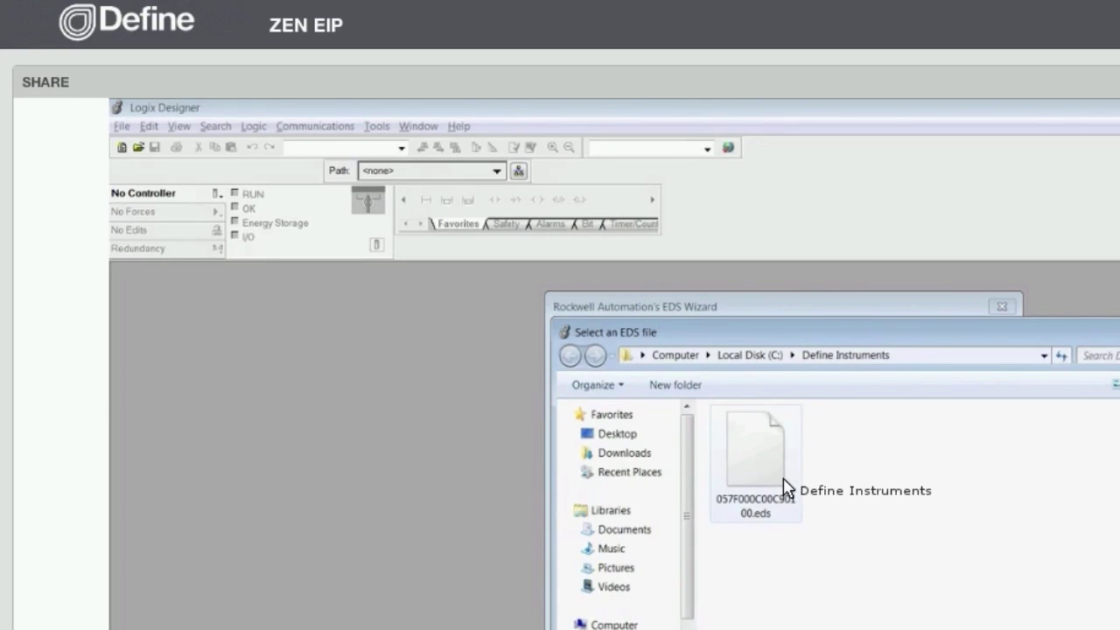
pyautogui.doubleClick(785, 488)
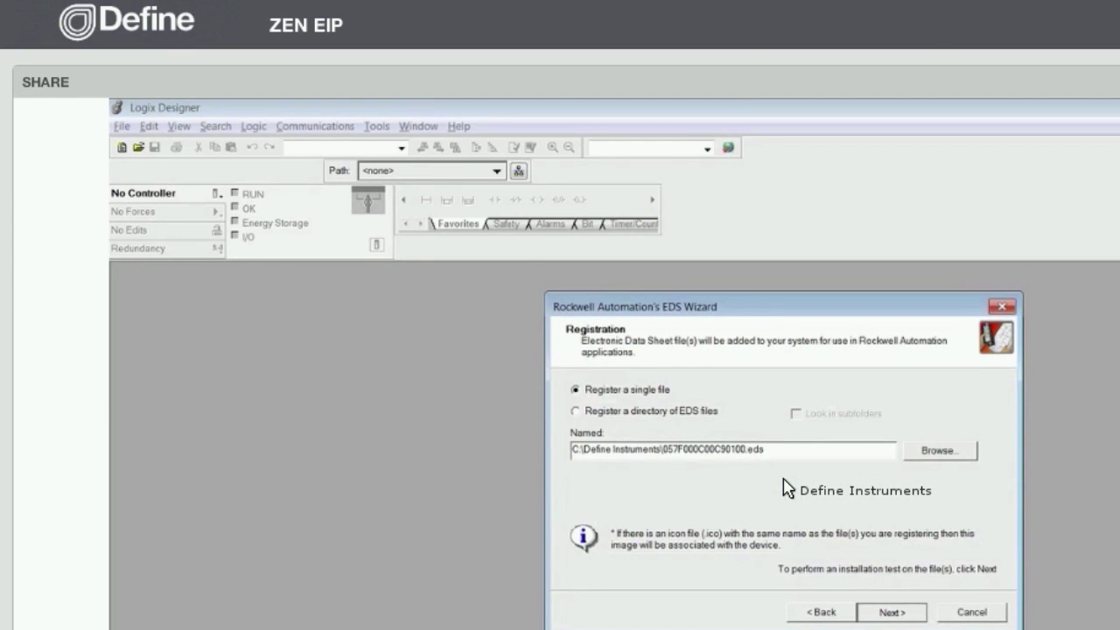
pyautogui.press('Return')
pyautogui.press('Return')
pyautogui.press('Return')
pyautogui.press('Return')
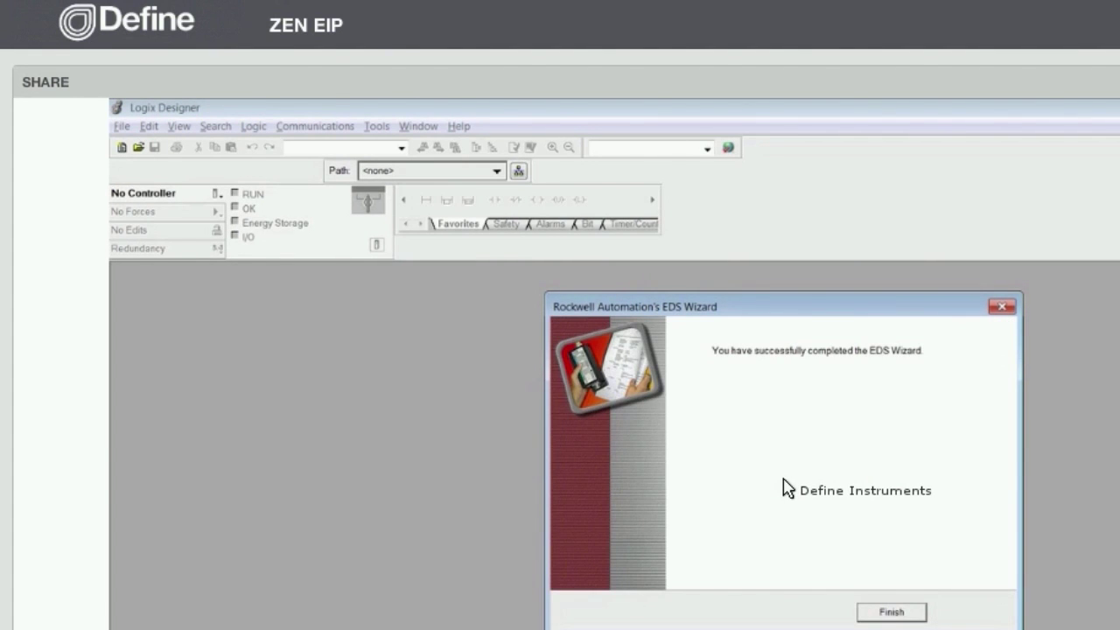
pyautogui.press('Return')
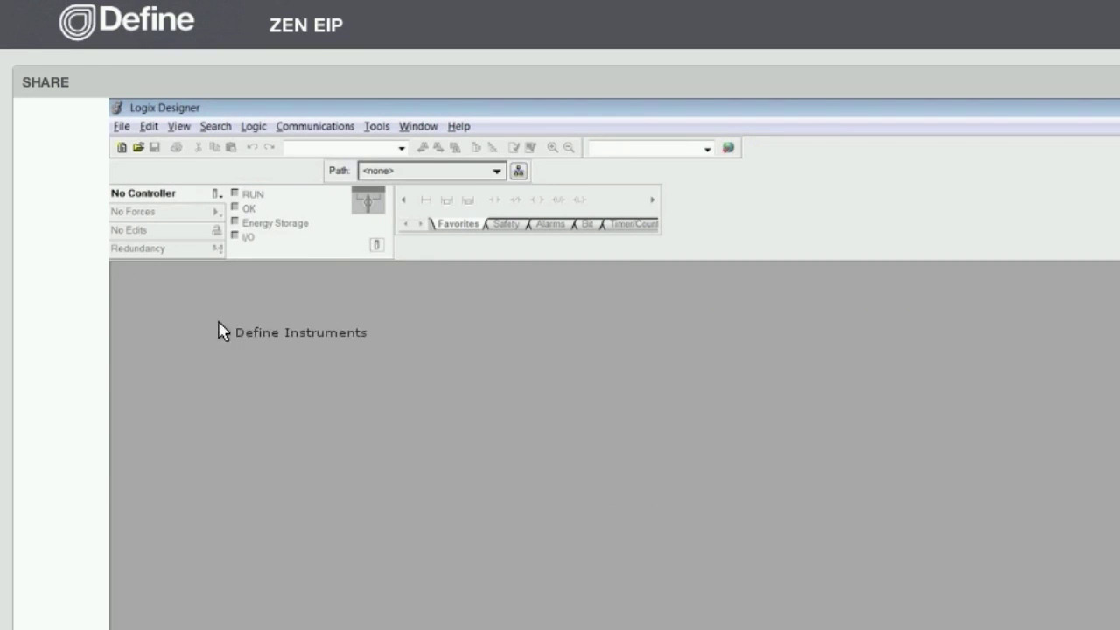
# Step: Create a new project named Zenproject1 for the 1756-L75 ControlLogix 5570 controller, with revision 24 and the 1756-A4 chassis in slot 0
pyautogui.hotkey('alt', 'f')
pyautogui.click(140, 149)
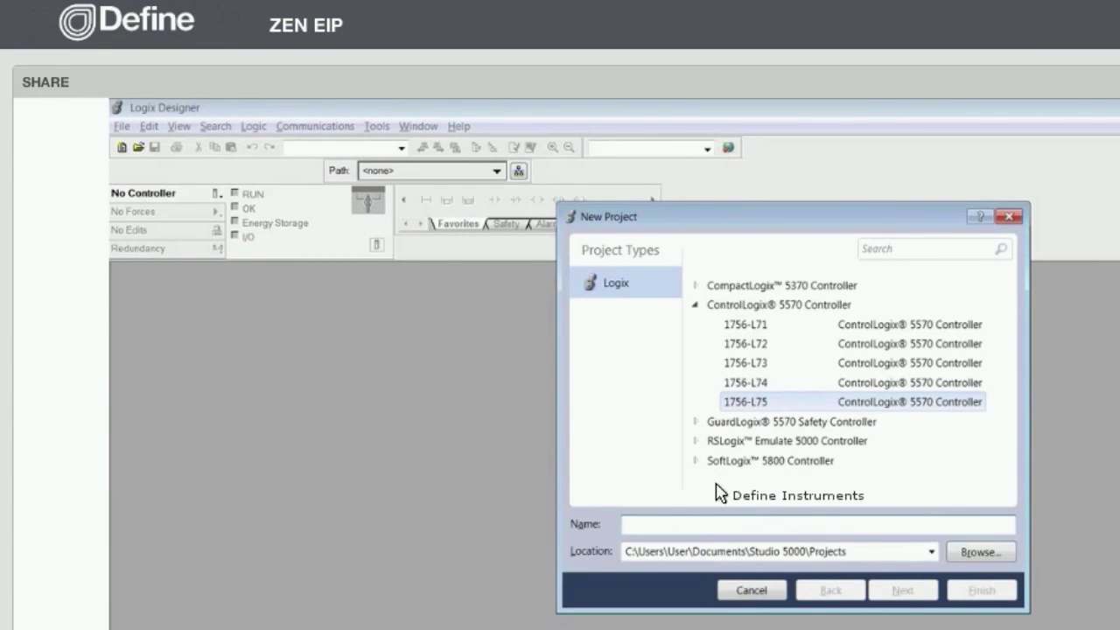
pyautogui.click(689, 527)
pyautogui.write('Z')
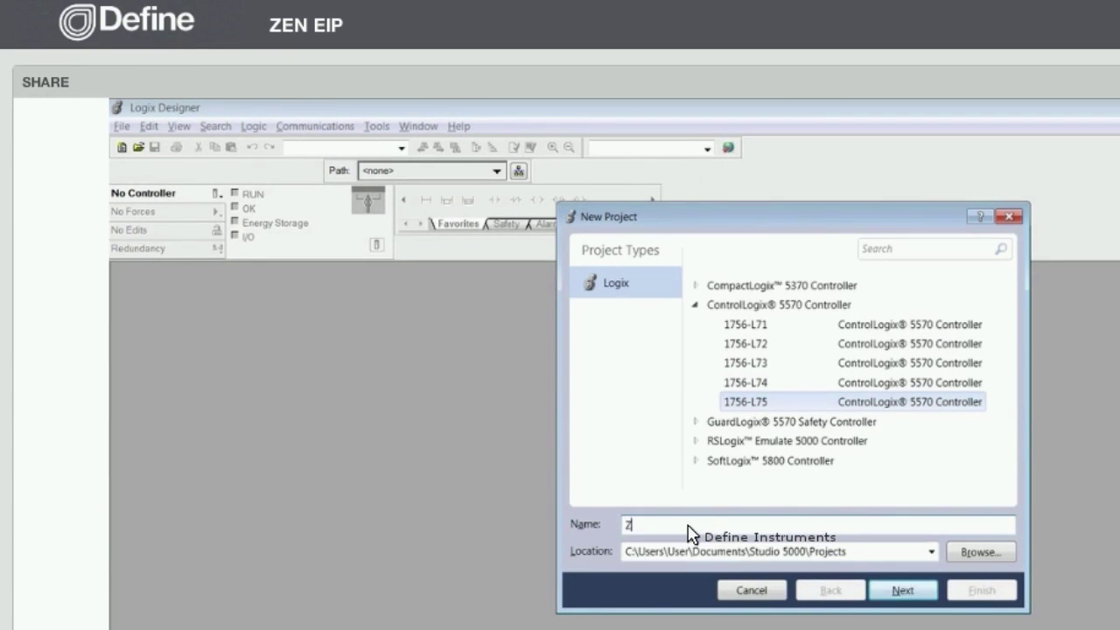
pyautogui.write('enproject1')
pyautogui.click(902, 590)
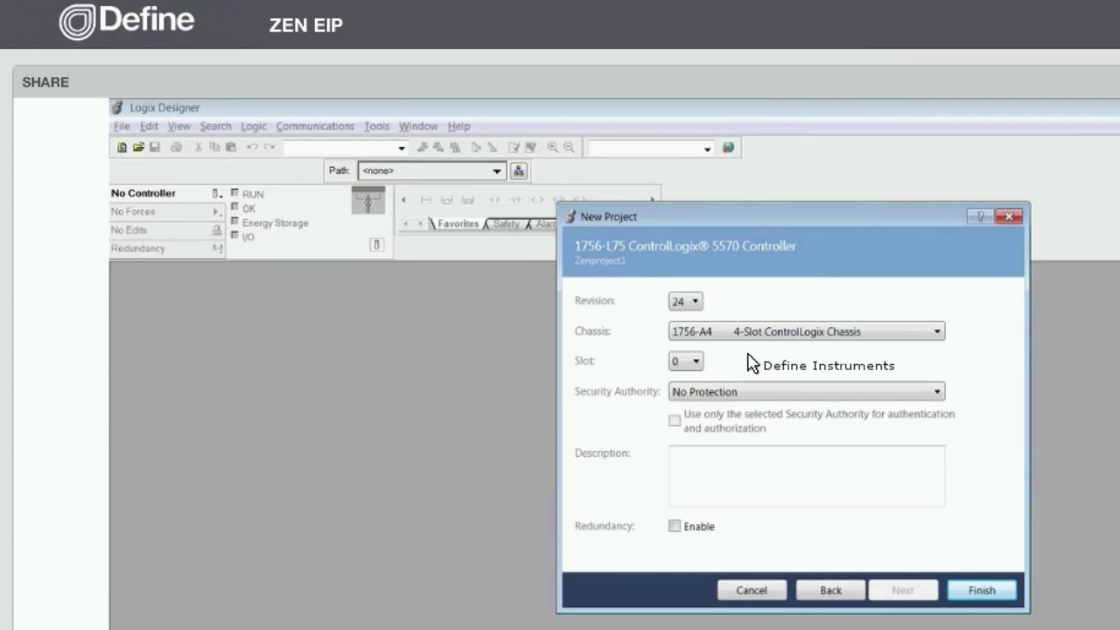
pyautogui.click(981, 591)
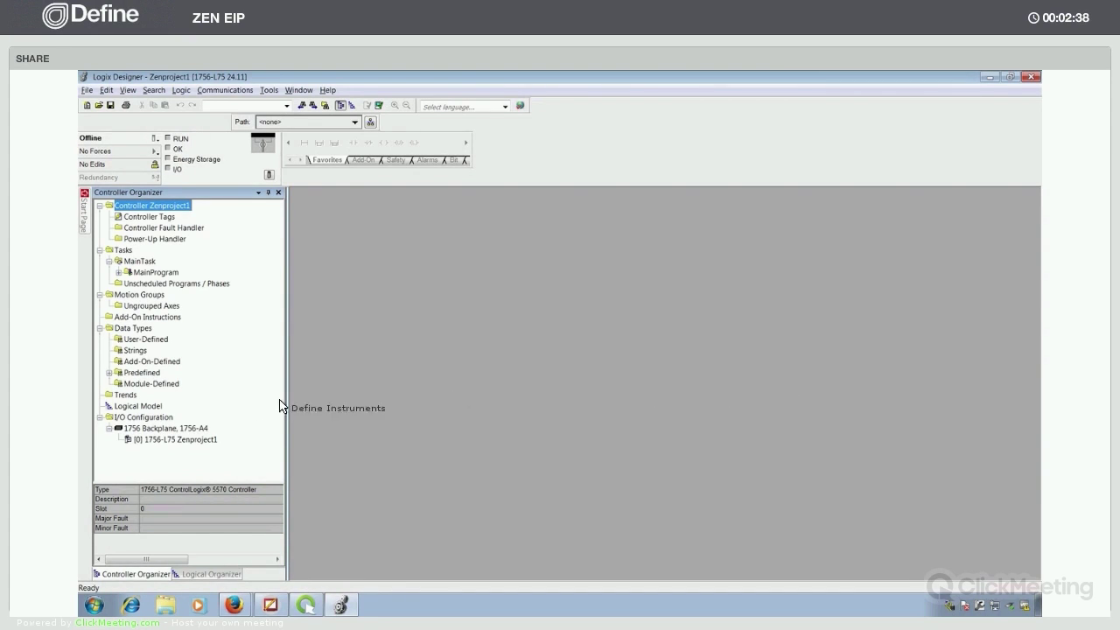
# Step: Begin a new 1756-EN2TR Ethernet bridge module on the 1756-A4 backplane in the I/O configuration
pyautogui.click(252, 421)
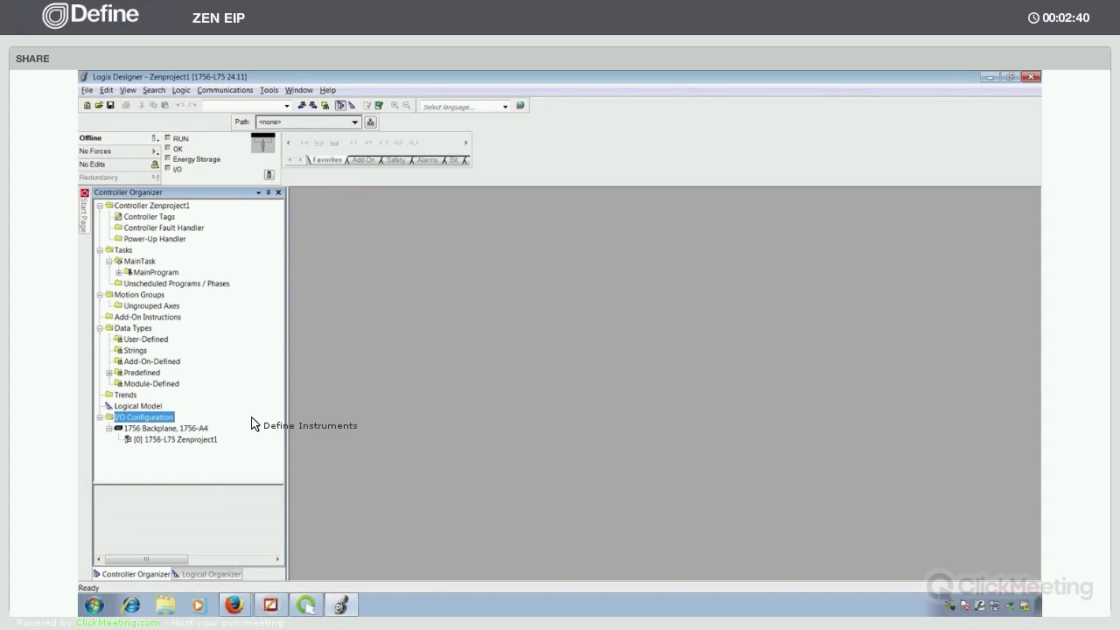
pyautogui.rightClick(202, 429)
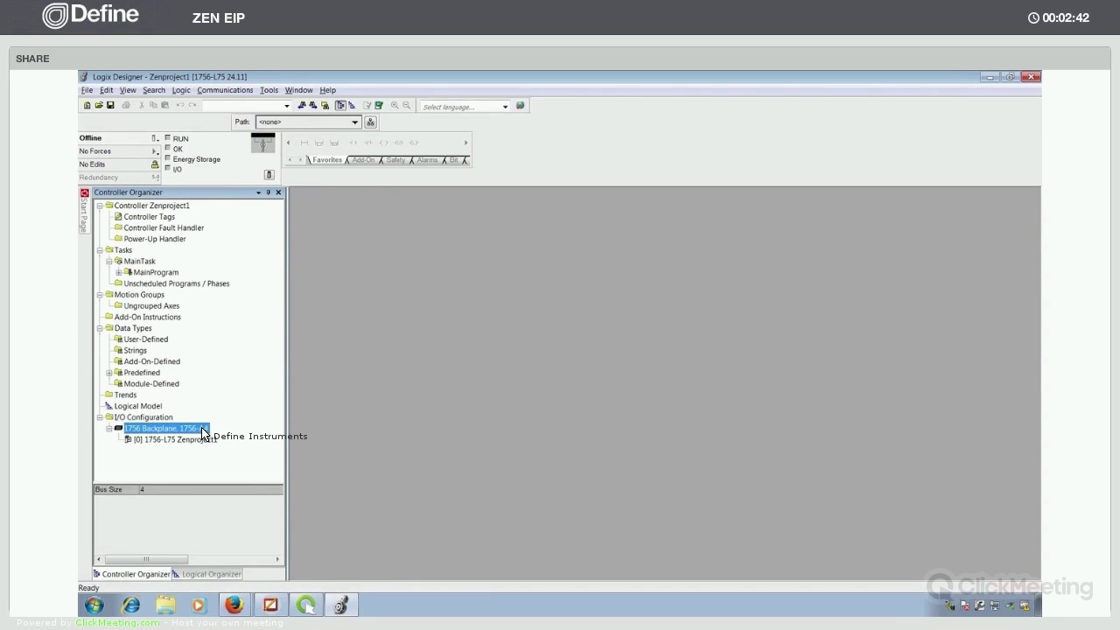
pyautogui.click(394, 403)
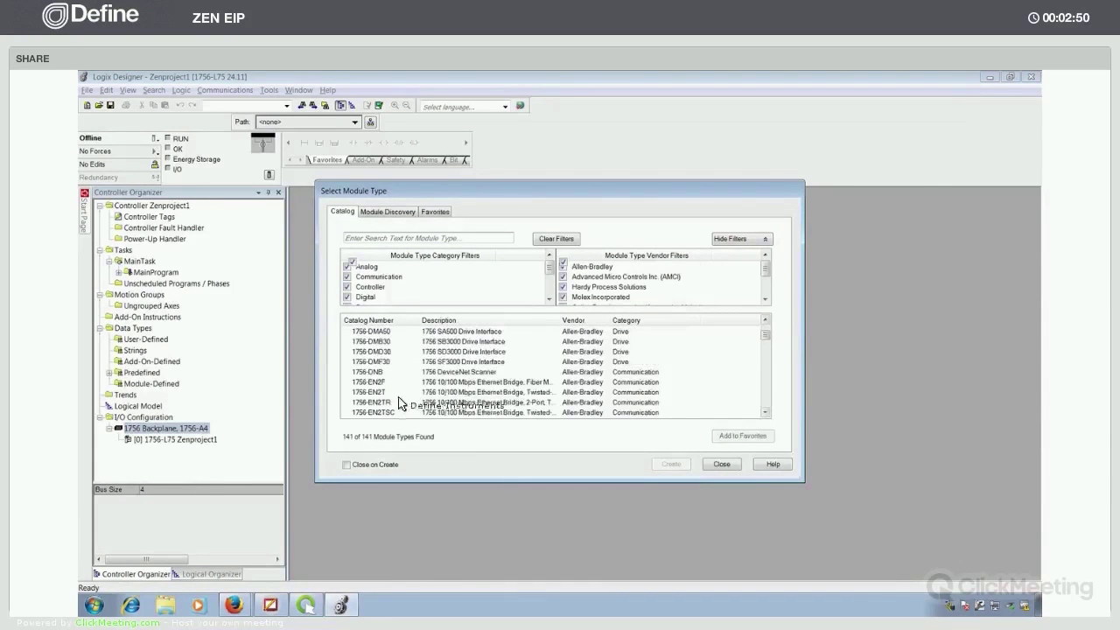
pyautogui.click(405, 403)
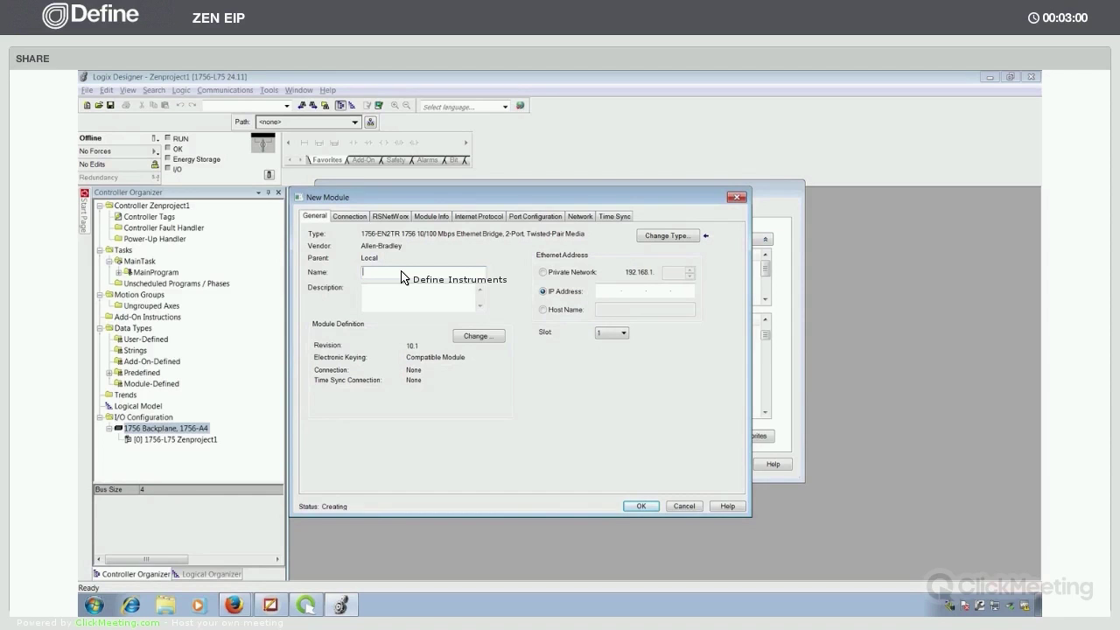
# Step: Name the Ethernet bridge module Eth and set its private network address to 192.168.1.129
pyautogui.click(402, 277)
pyautogui.write('Eth')
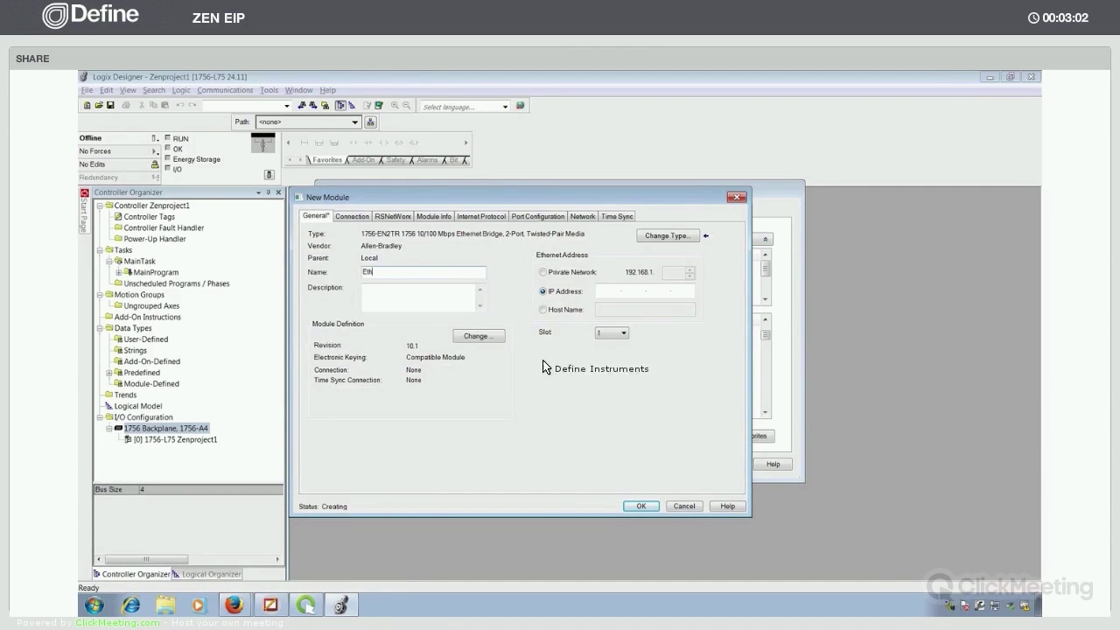
pyautogui.click(579, 273)
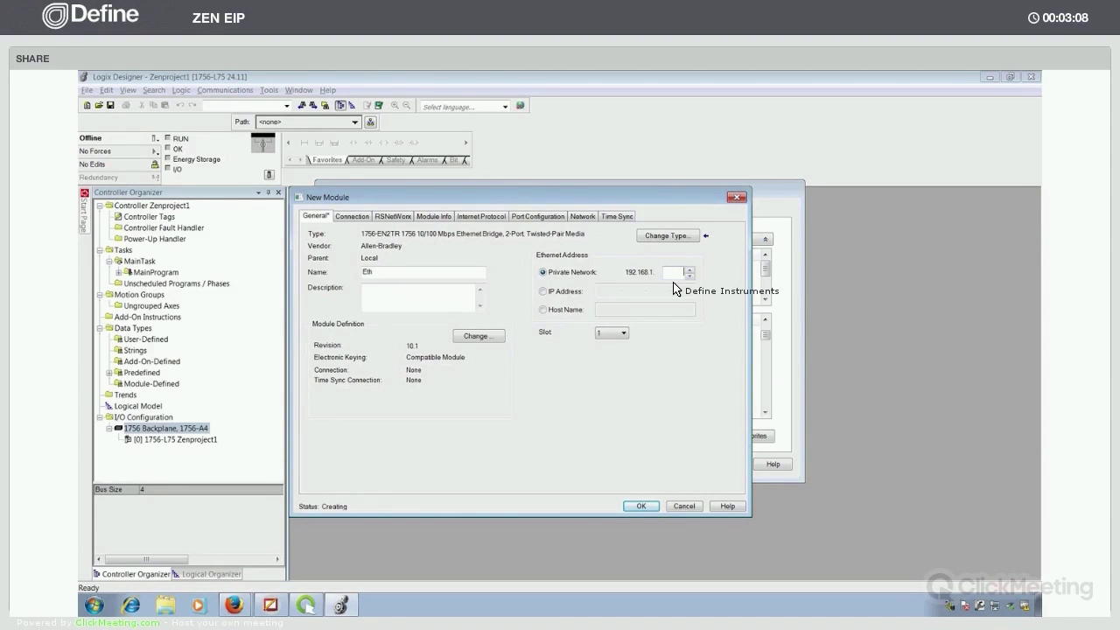
pyautogui.write('29')
# Step: Change the Ethernet bridge's module definition to major revision 5, accept the change and create the module
pyautogui.click(495, 340)
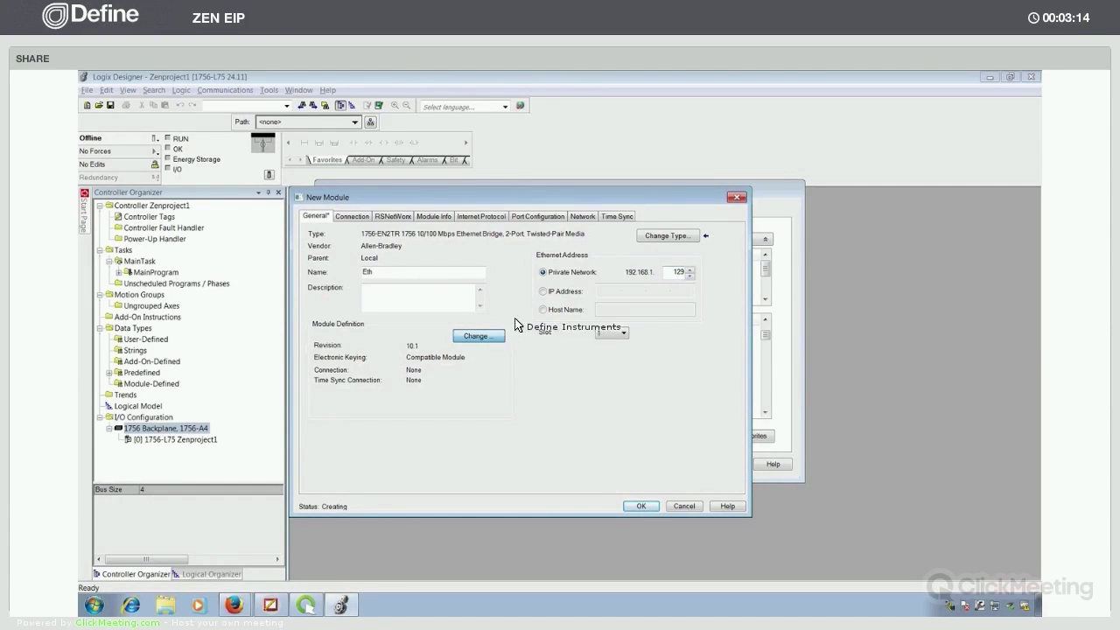
pyautogui.hotkey('alt', 'Down')
pyautogui.click(503, 343)
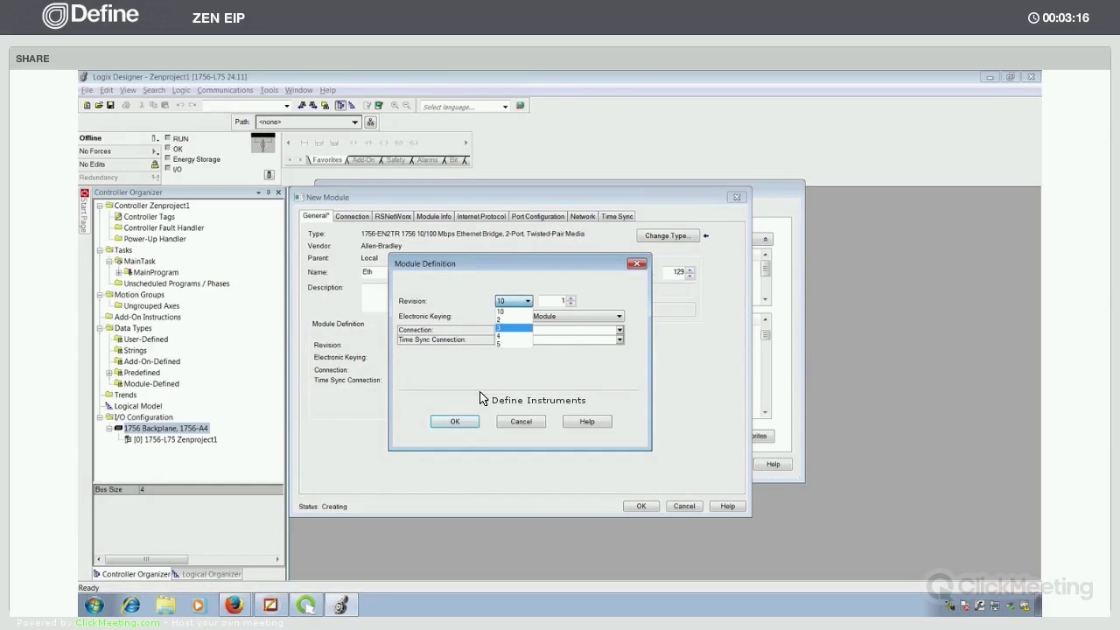
pyautogui.click(468, 421)
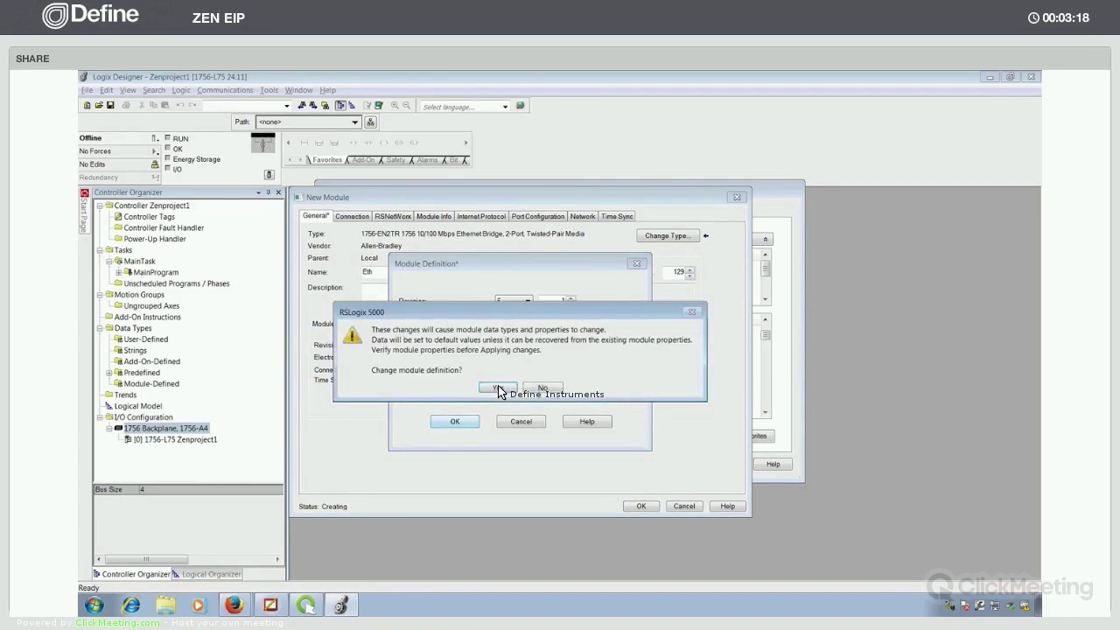
pyautogui.click(496, 388)
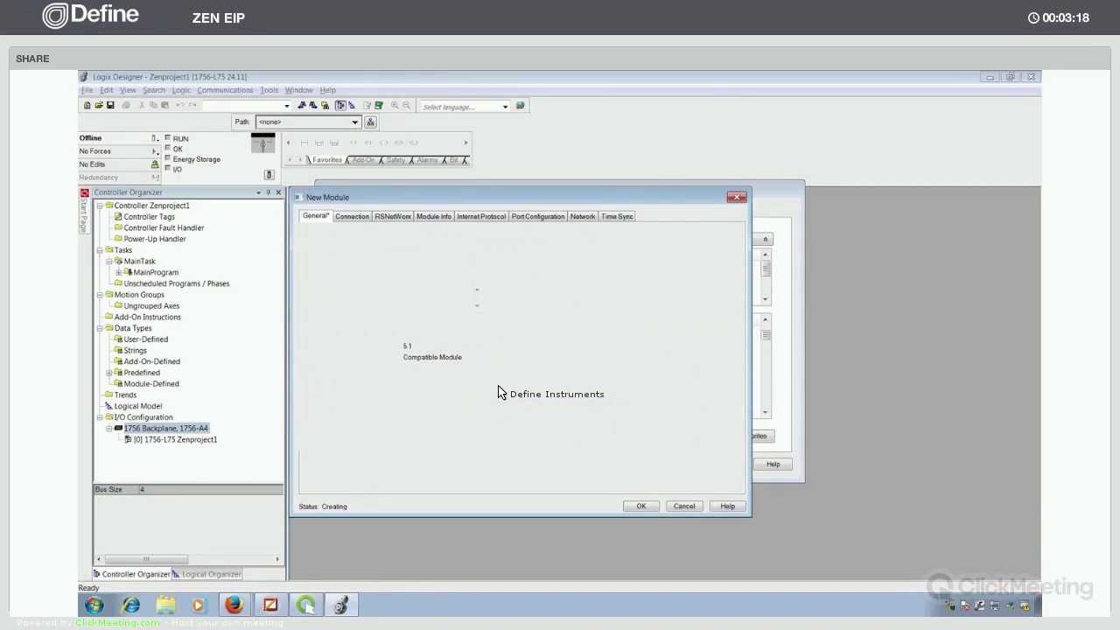
pyautogui.click(642, 506)
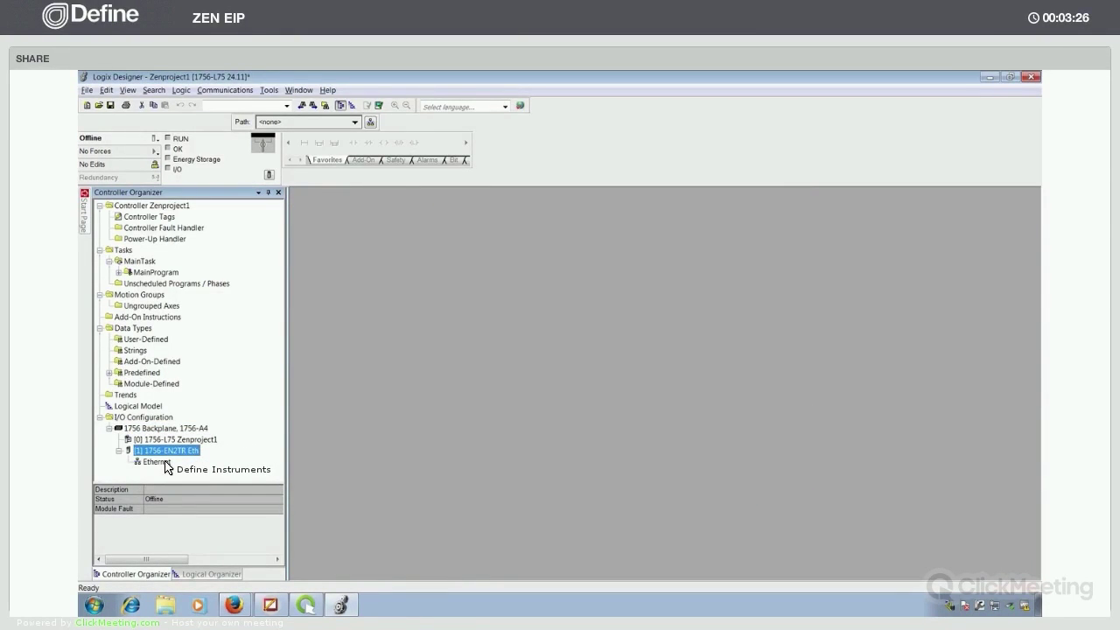
# Step: Begin a new ZEN-16-EIP module on the Eth bridge's Ethernet network, filtering the catalog by vendor Define Instruments Ltd
pyautogui.click(165, 463)
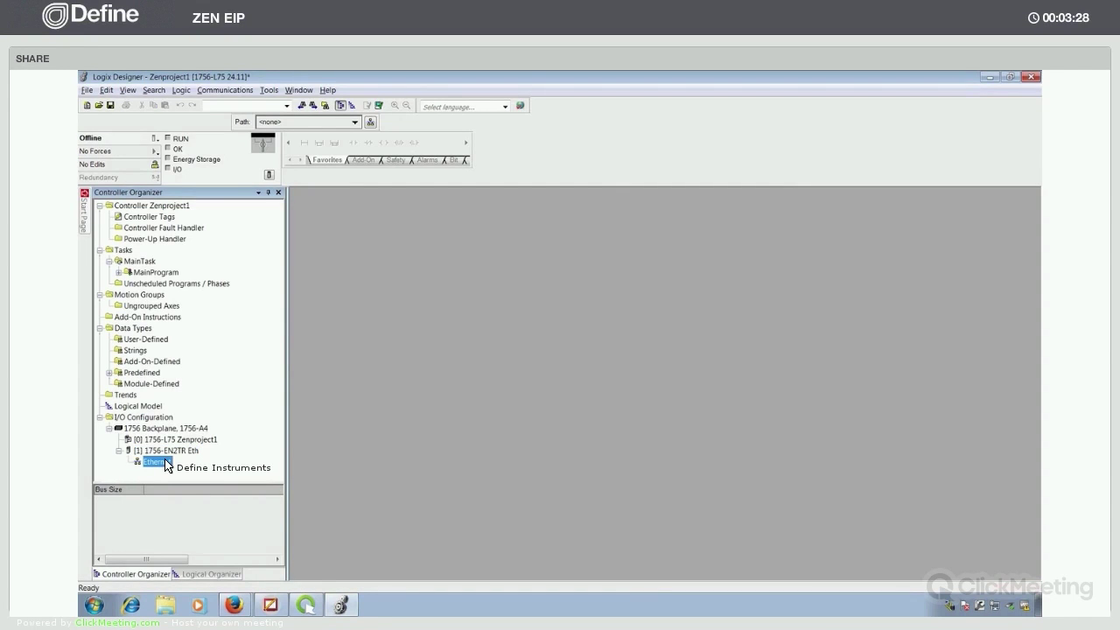
pyautogui.rightClick(166, 464)
pyautogui.click(204, 466)
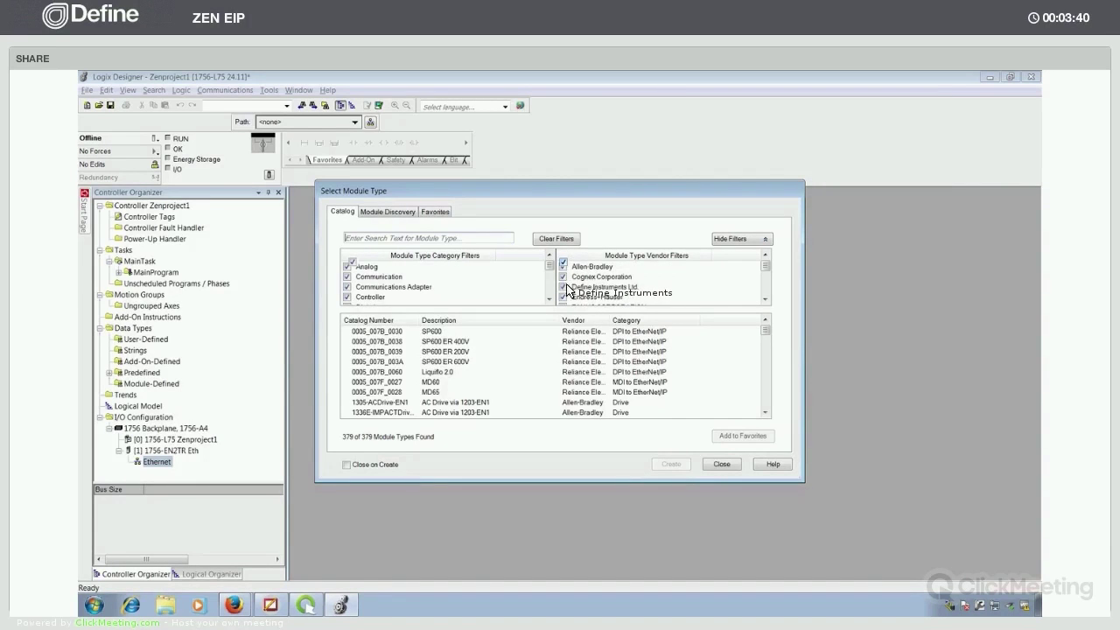
pyautogui.click(573, 289)
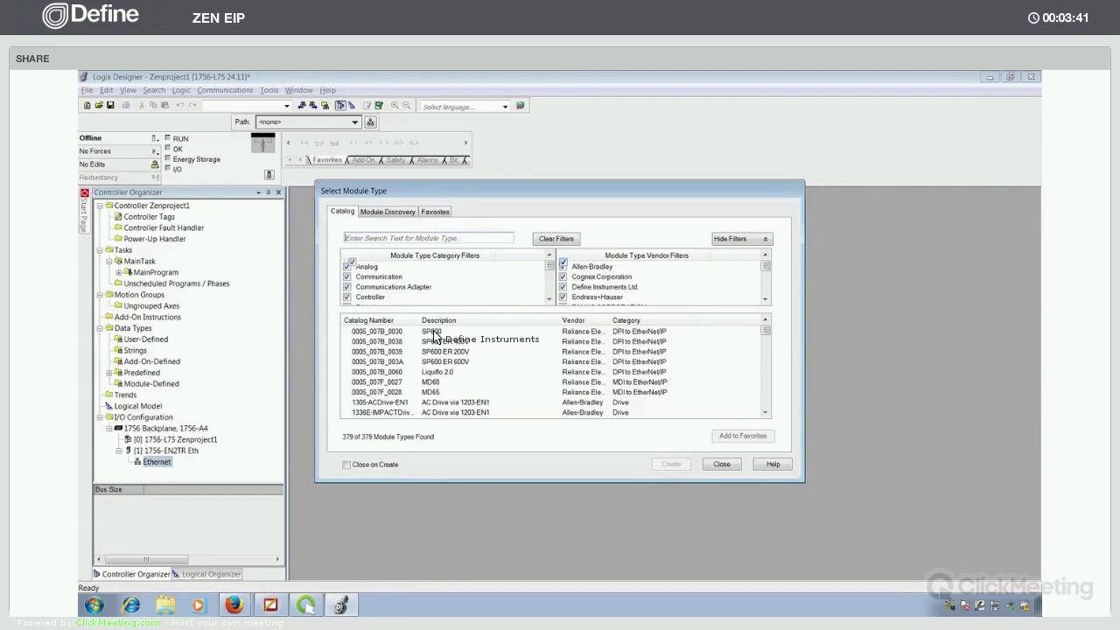
pyautogui.click(374, 333)
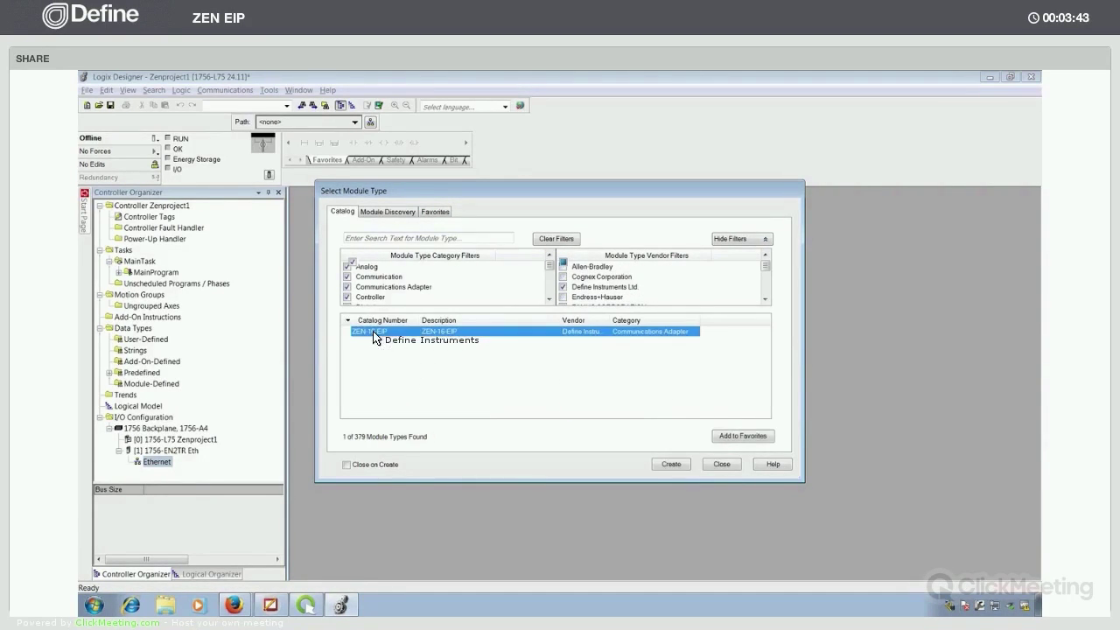
pyautogui.click(670, 465)
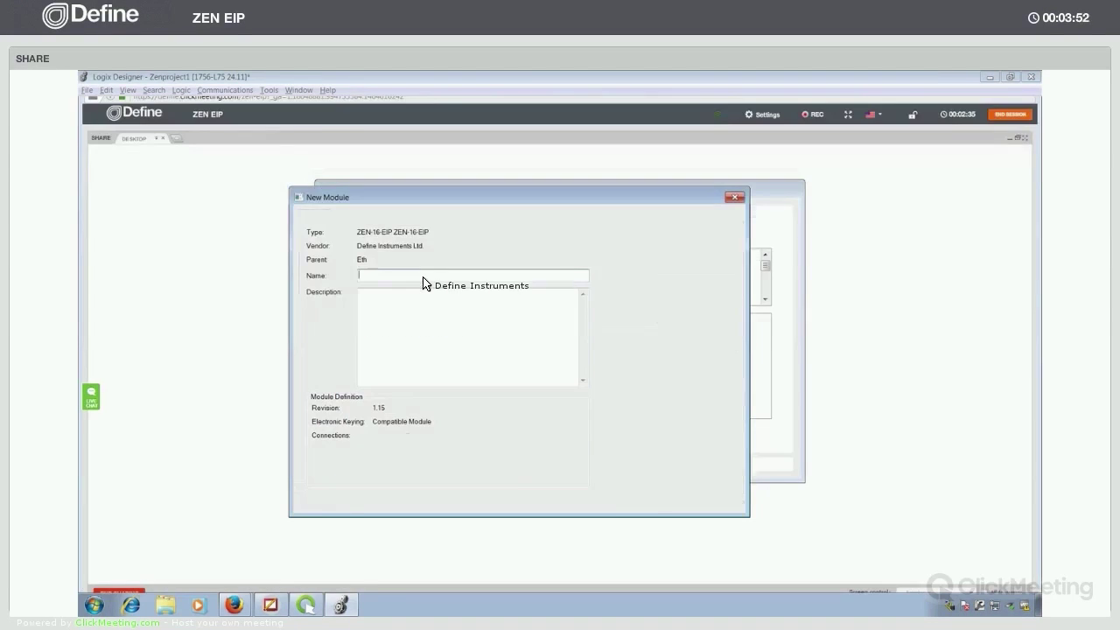
# Step: Name the ZEN-16-EIP module MyZen, give it a 192.168.1 private network address, and create it after reviewing its connection settings
pyautogui.write('MyZen')
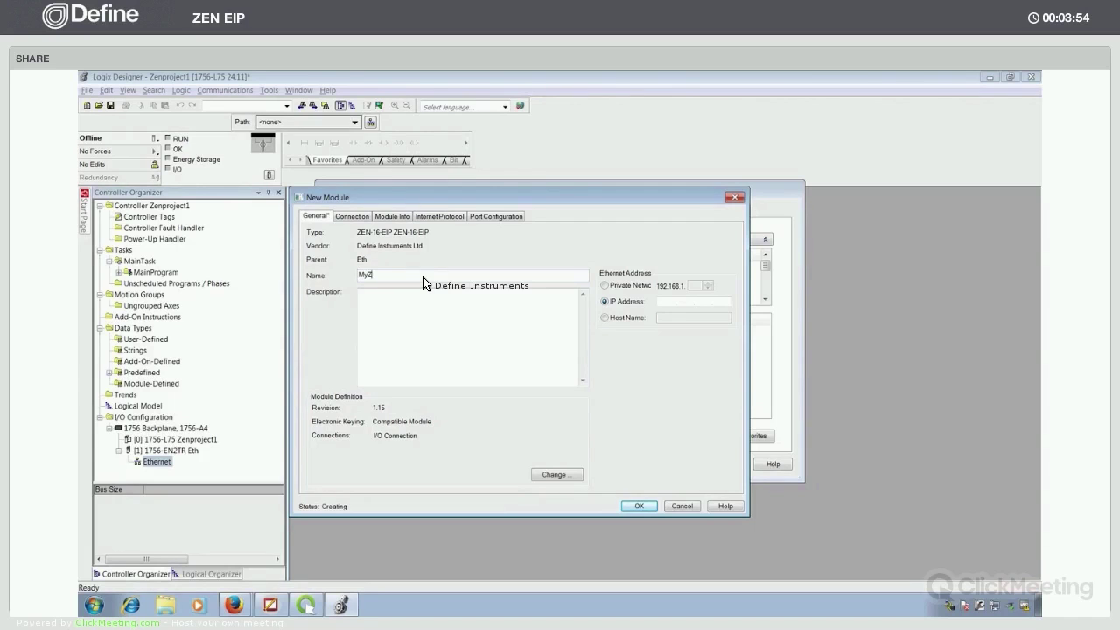
pyautogui.click(603, 285)
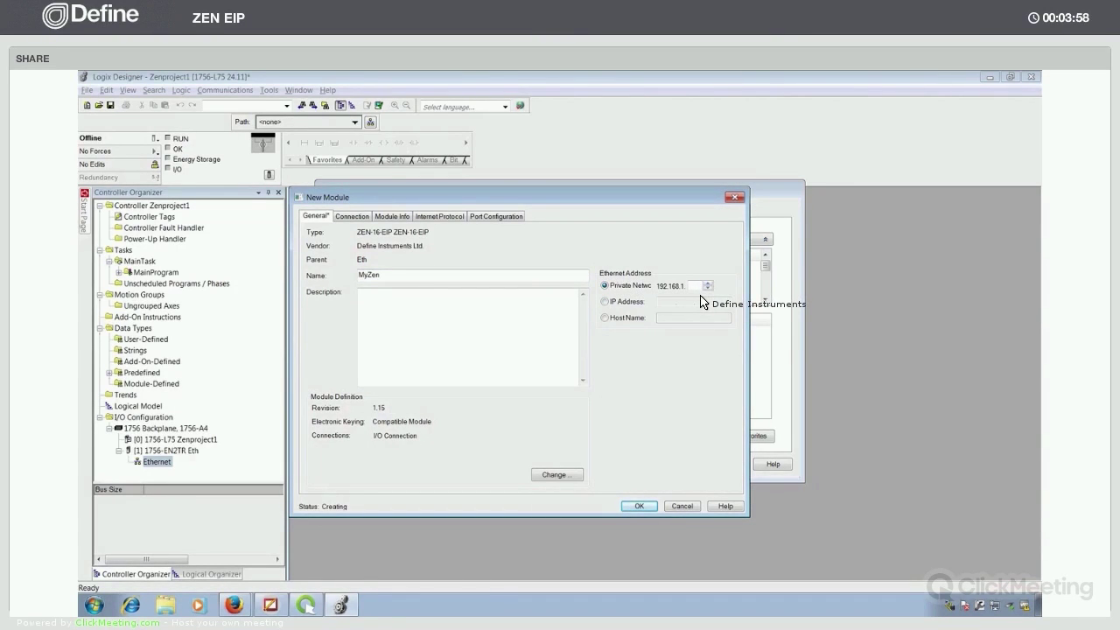
pyautogui.write('00')
pyautogui.click(353, 216)
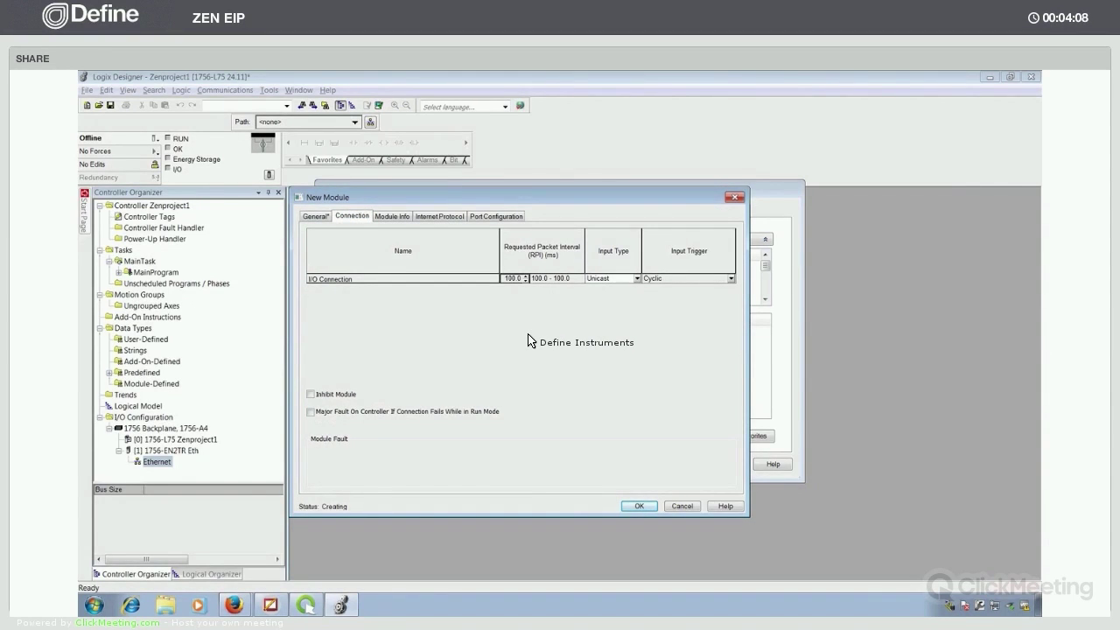
pyautogui.click(638, 509)
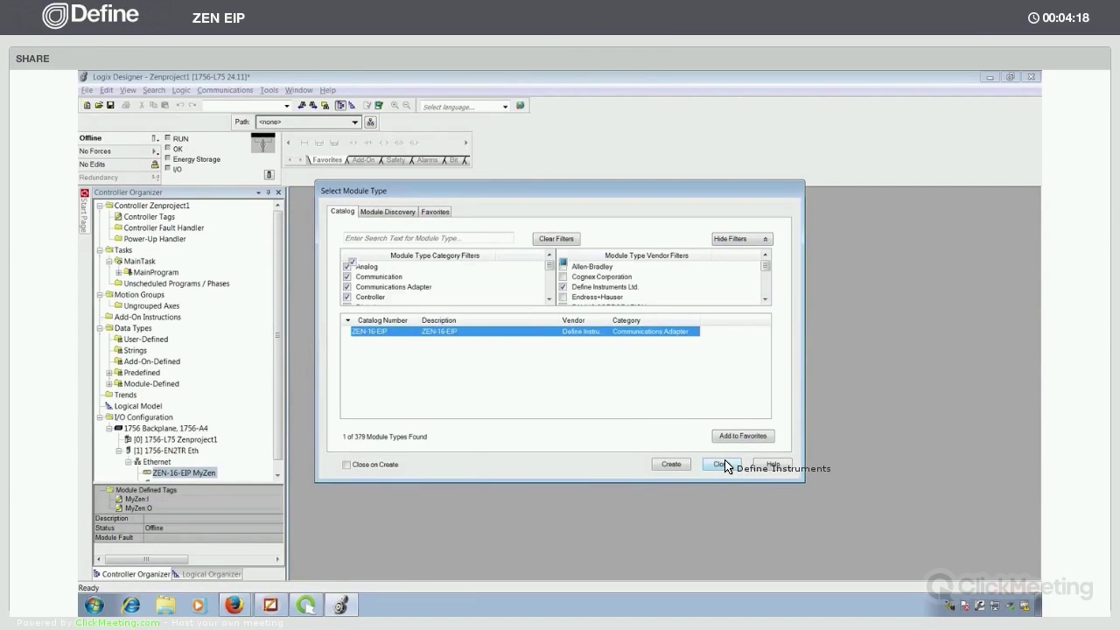
pyautogui.click(725, 461)
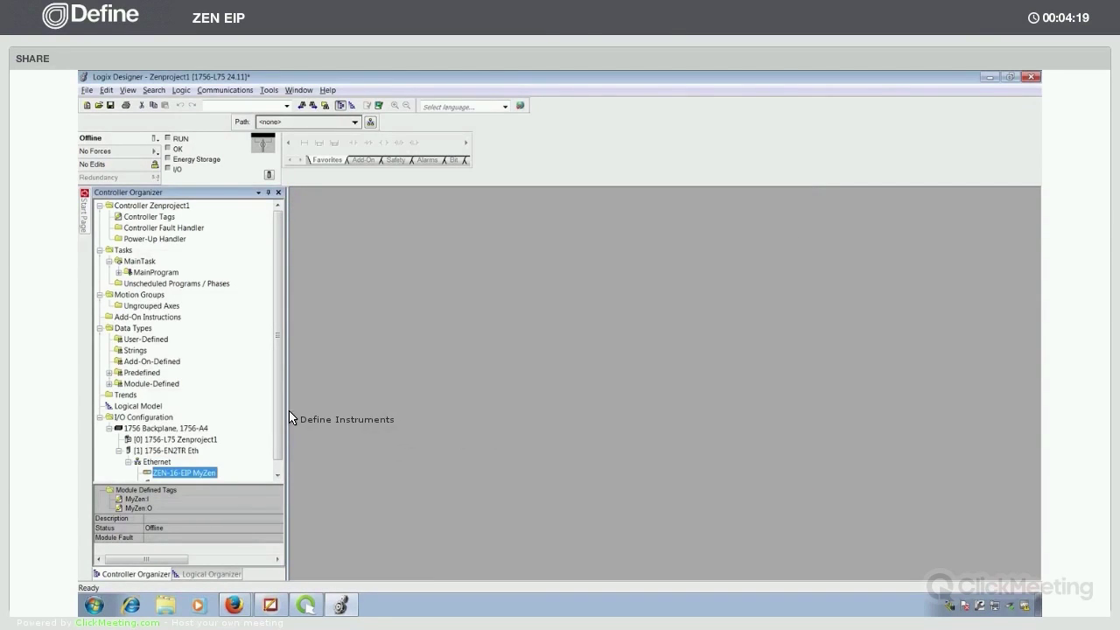
# Step: Import the routine file Zen16MappingEDSAOP.L5X into MainProgram, creating it as ZenMapping
pyautogui.scroll(-1, 280, 446)
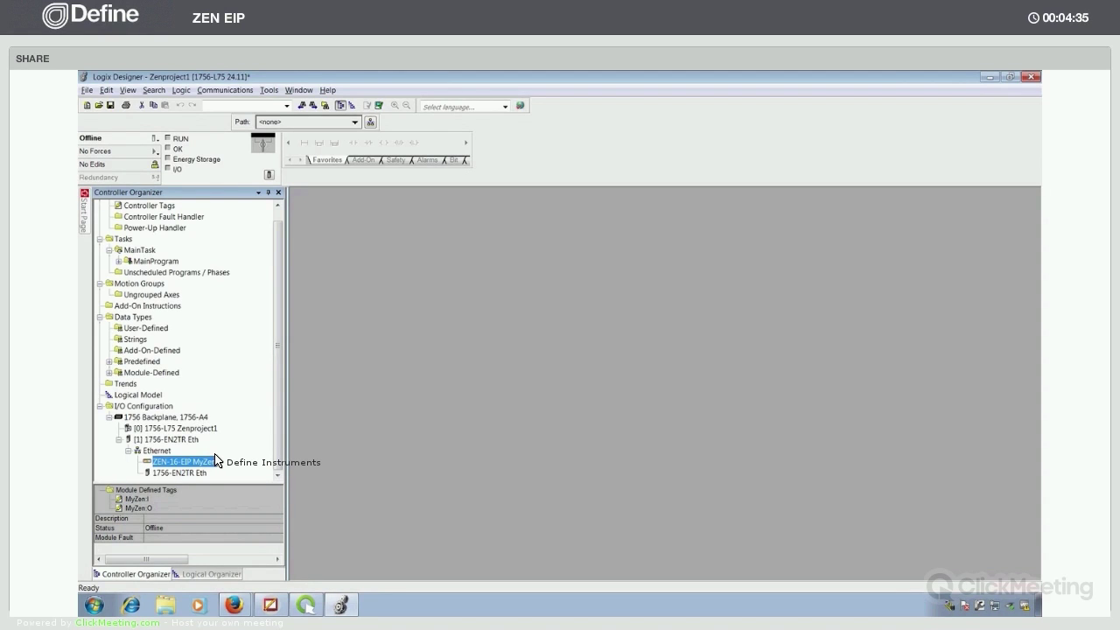
pyautogui.click(118, 261)
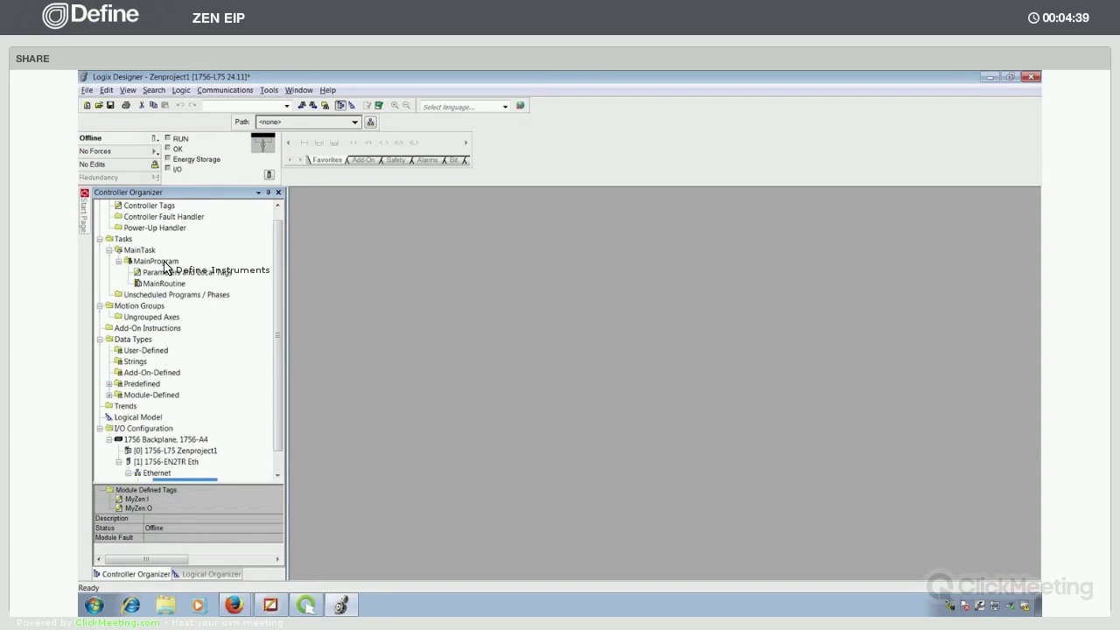
pyautogui.rightClick(166, 261)
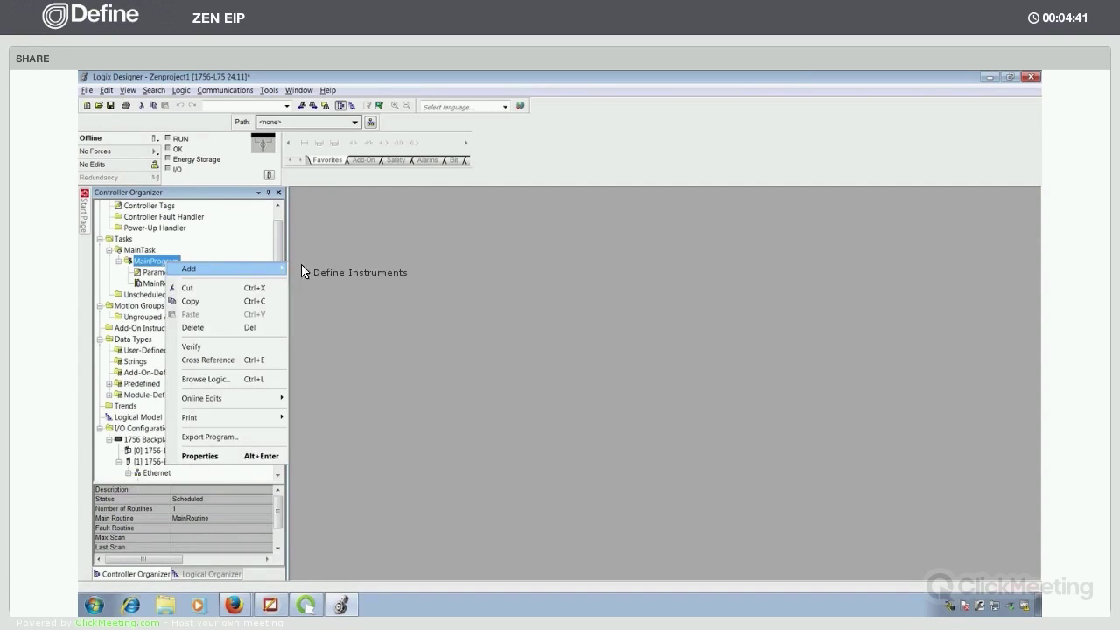
pyautogui.moveTo(284, 269)
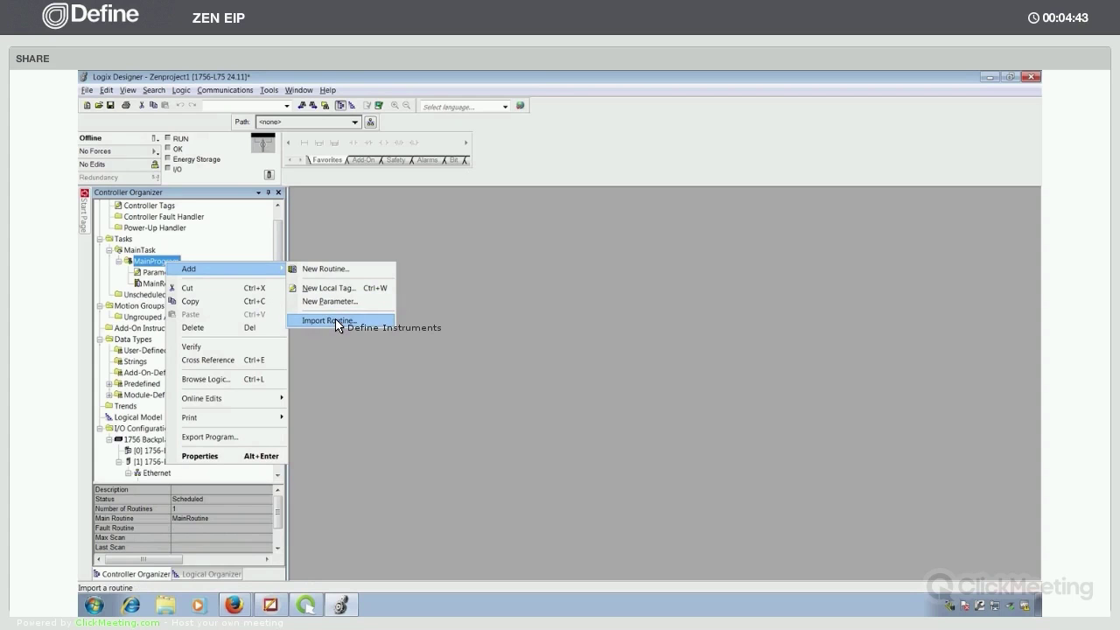
pyautogui.click(328, 320)
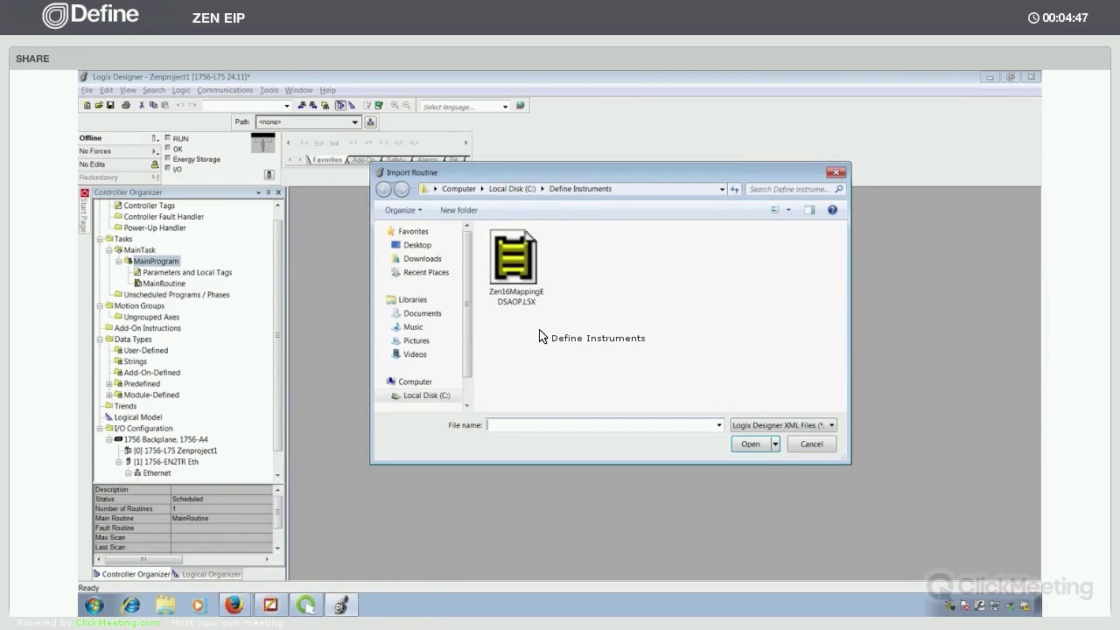
pyautogui.click(531, 283)
pyautogui.doubleClick(531, 283)
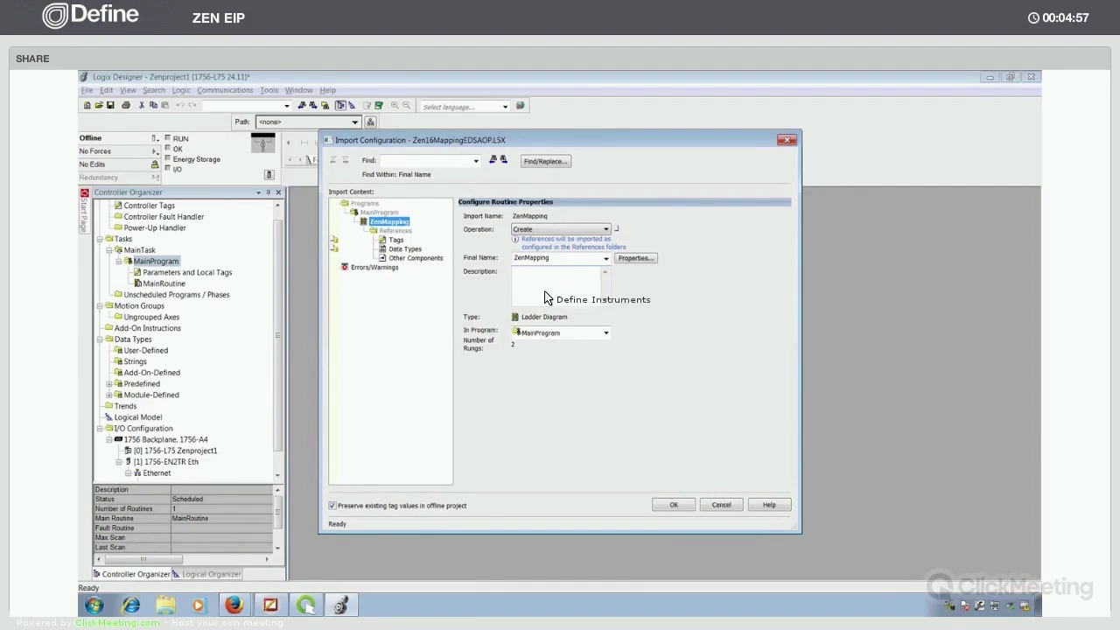
pyautogui.click(672, 505)
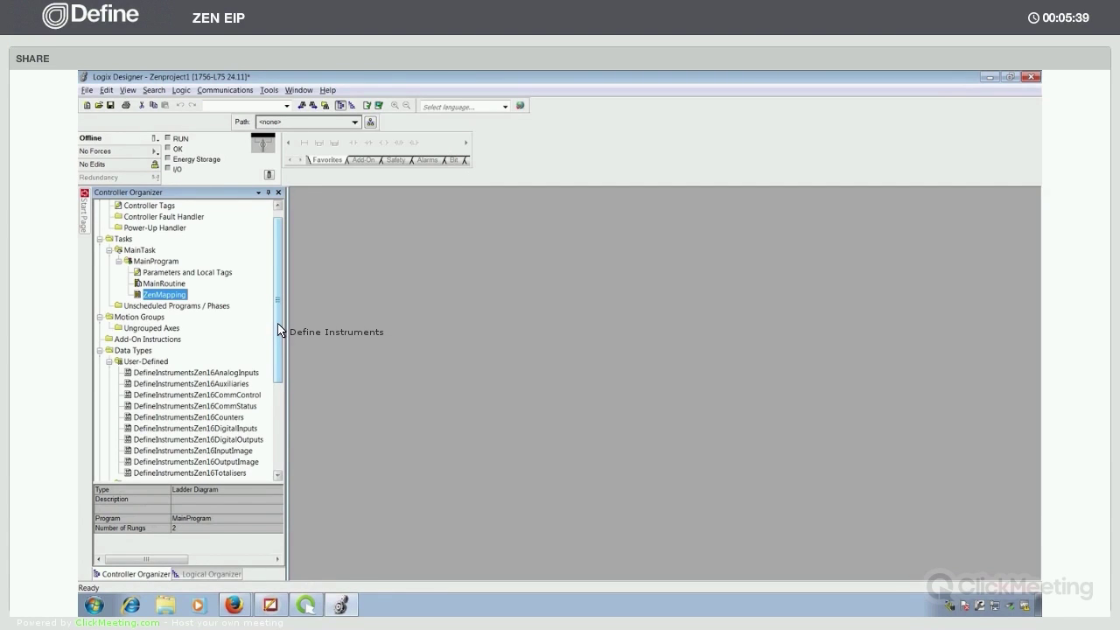
# Step: Review the MyZenI and MyZenO controller tags and the copy instructions on both rungs of the ZenMapping routine
pyautogui.scroll(1, 206, 231)
pyautogui.doubleClick(172, 217)
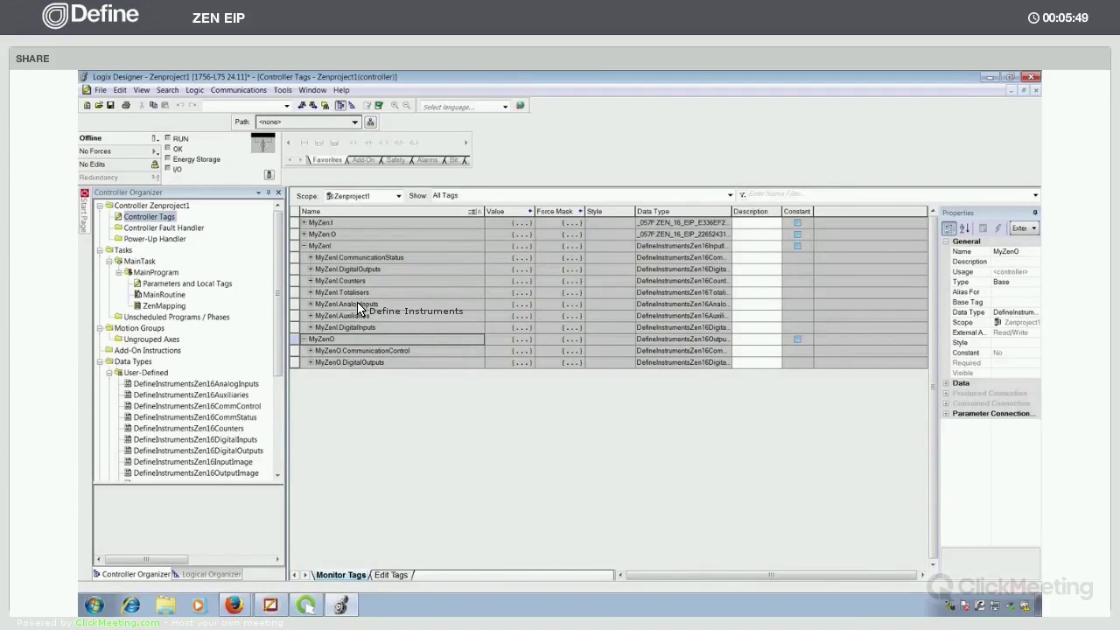
pyautogui.doubleClick(178, 309)
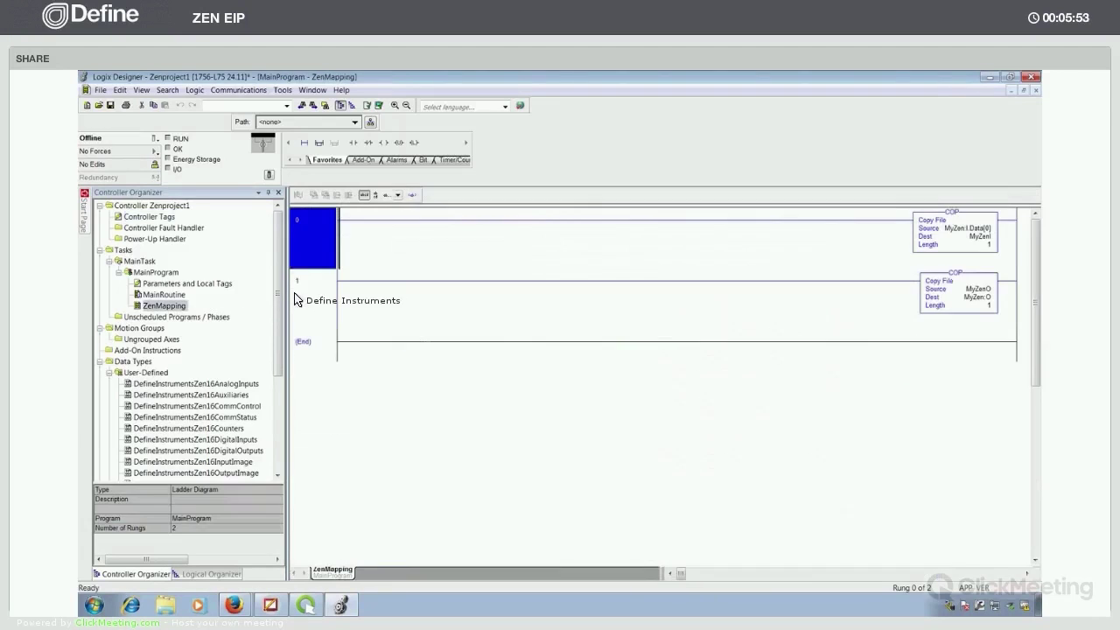
pyautogui.click(317, 249)
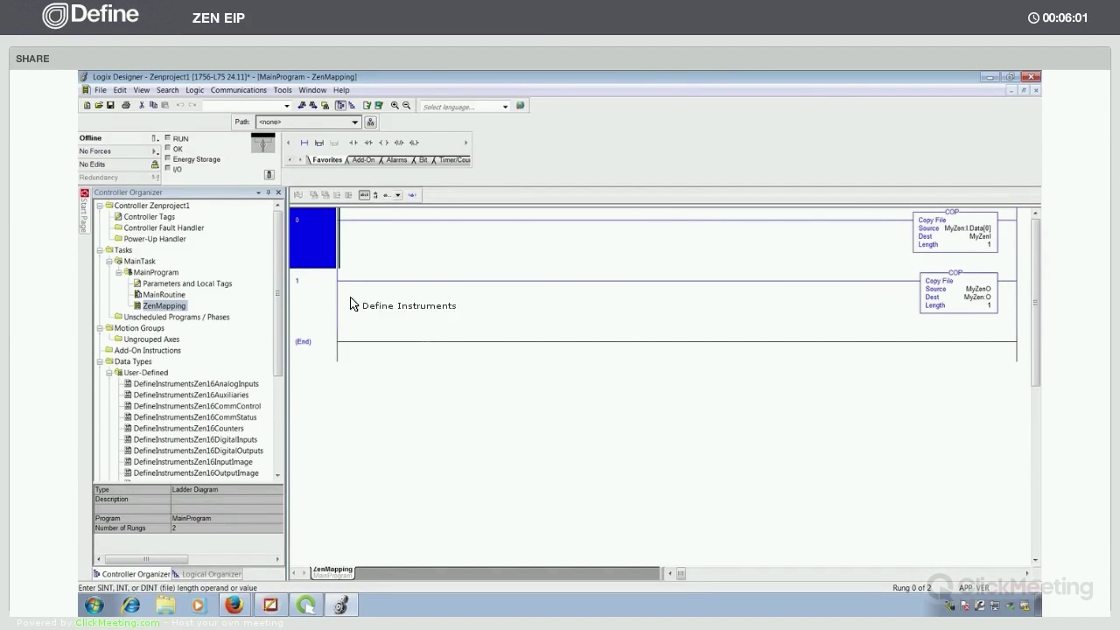
pyautogui.click(906, 302)
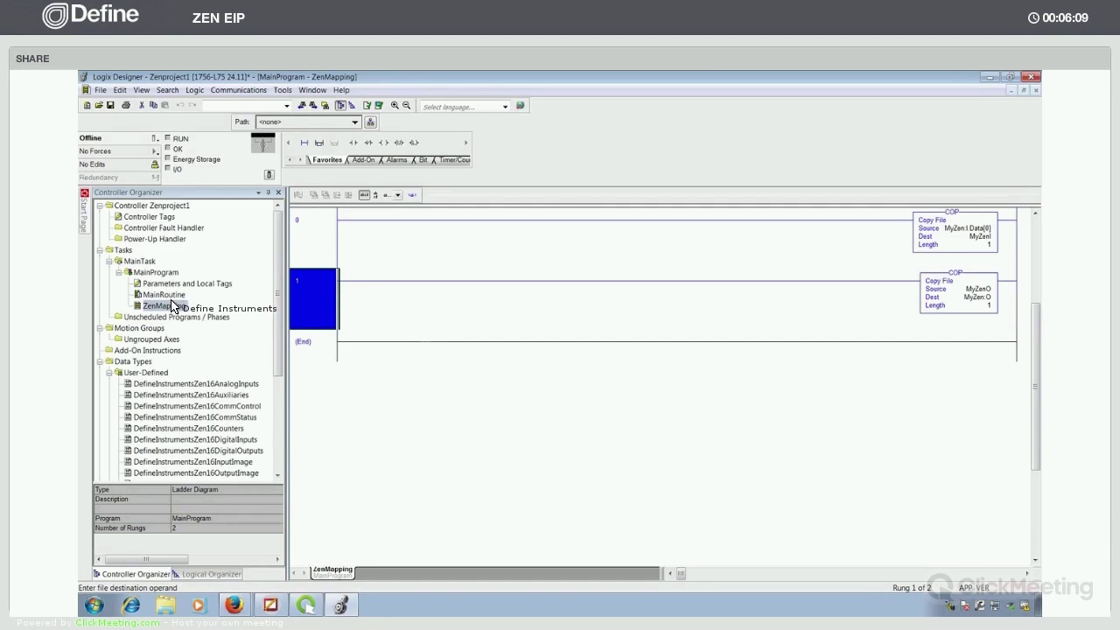
# Step: Add a JSR instruction calling ZenMapping on rung 0 of MainRoutine and verify the entire controller
pyautogui.doubleClick(163, 295)
pyautogui.doubleClick(333, 229)
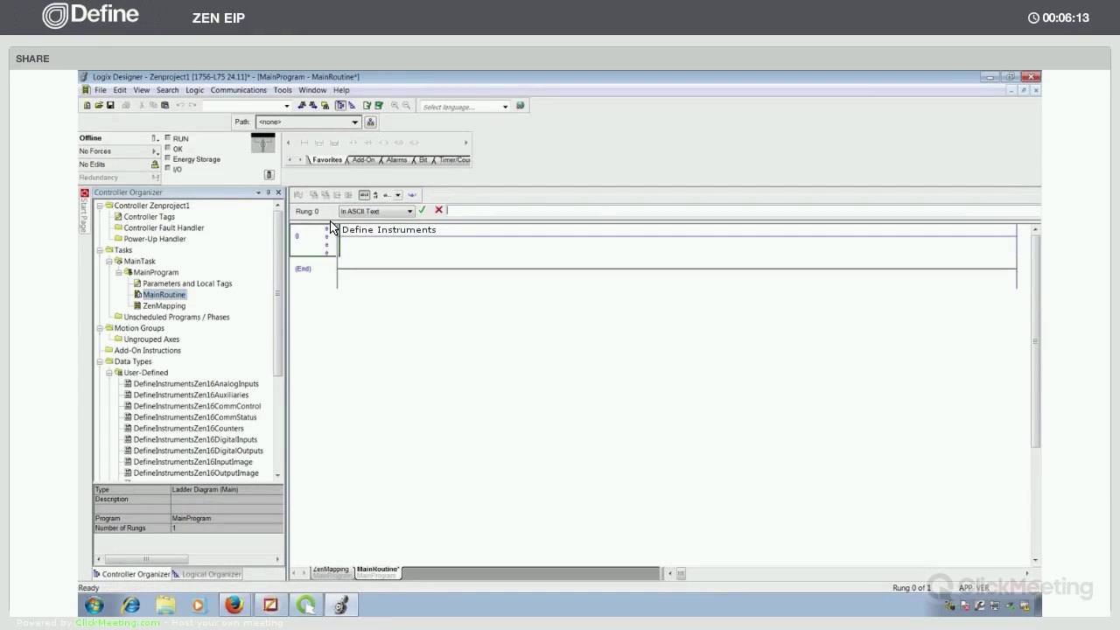
pyautogui.write('JSR')
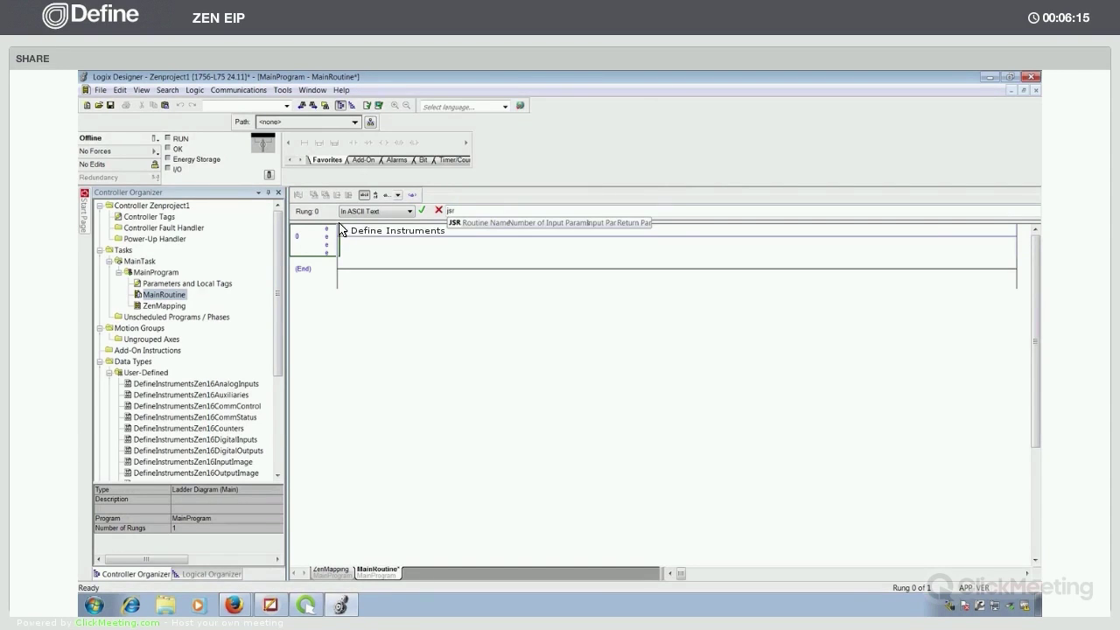
pyautogui.press('Return')
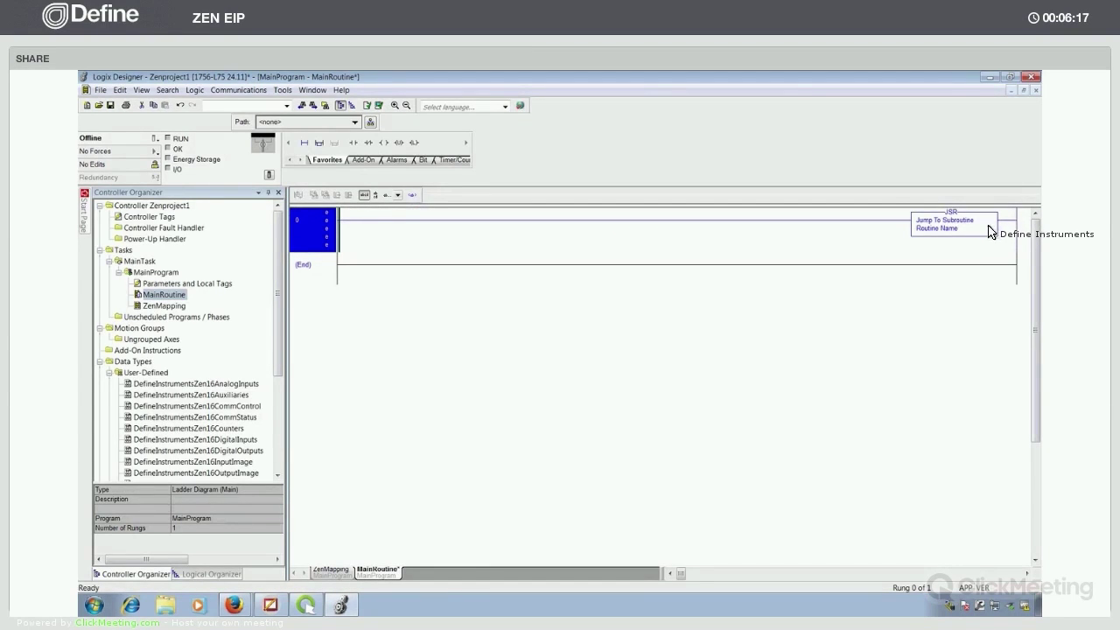
pyautogui.doubleClick(991, 230)
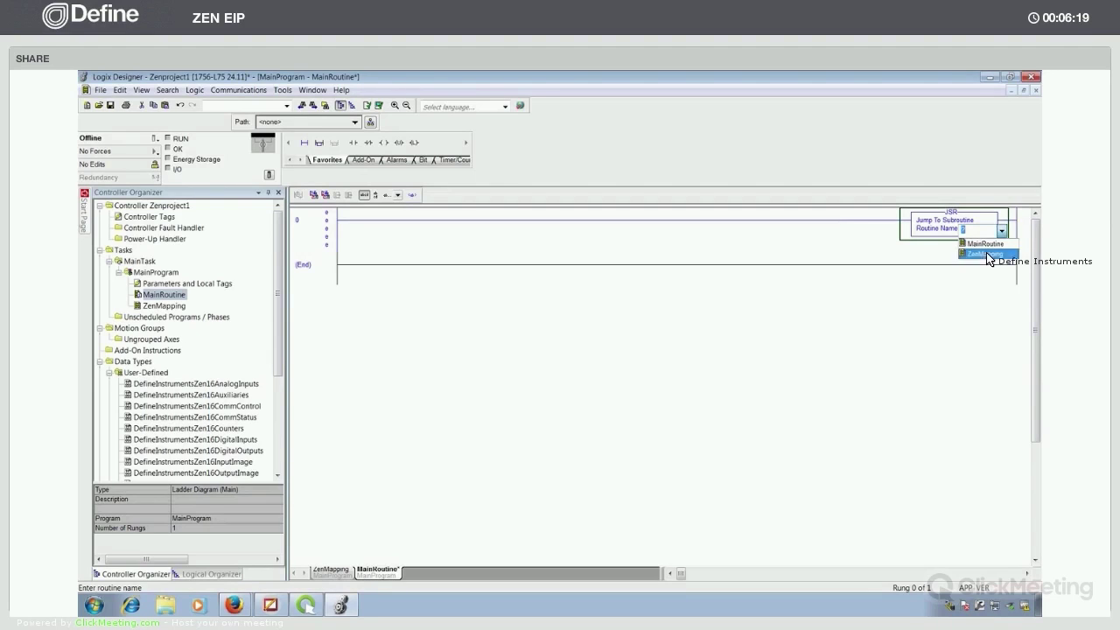
pyautogui.click(878, 256)
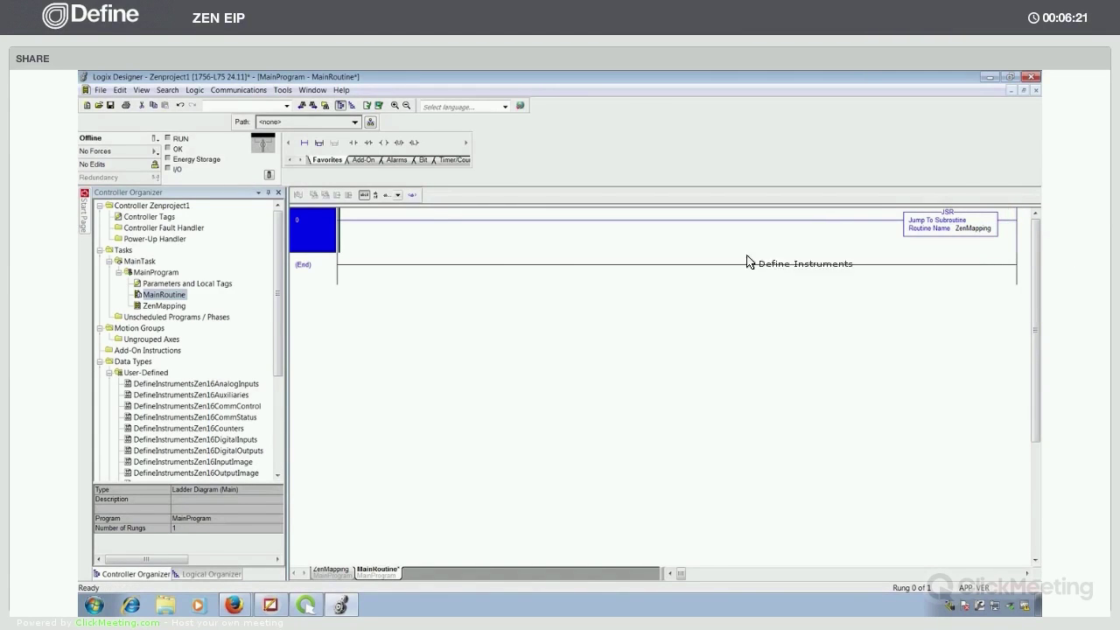
pyautogui.click(379, 106)
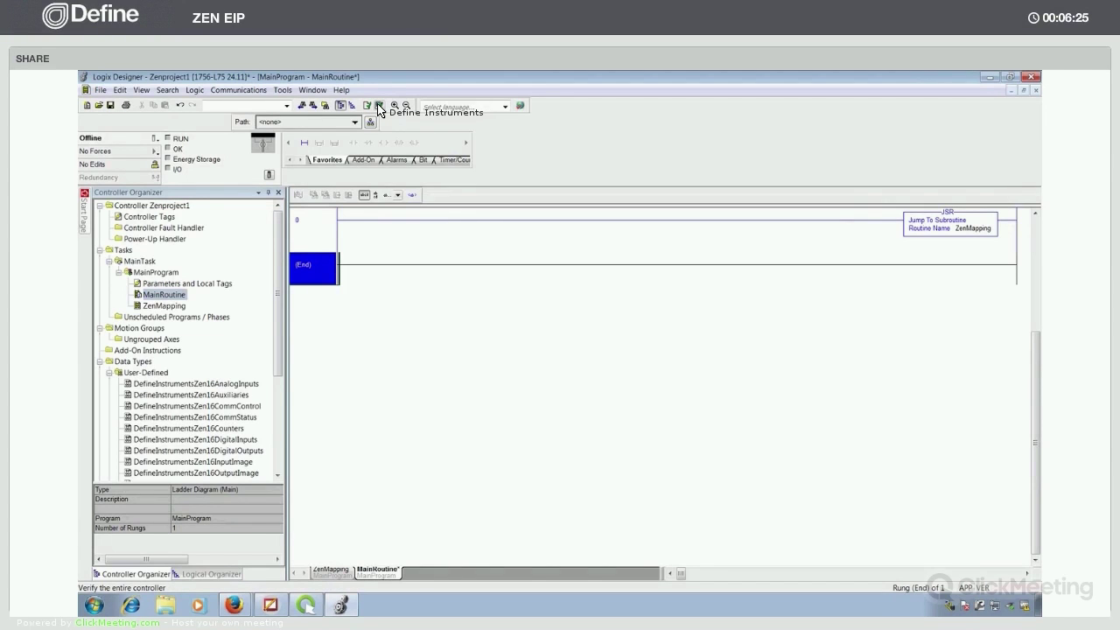
pyautogui.click(379, 106)
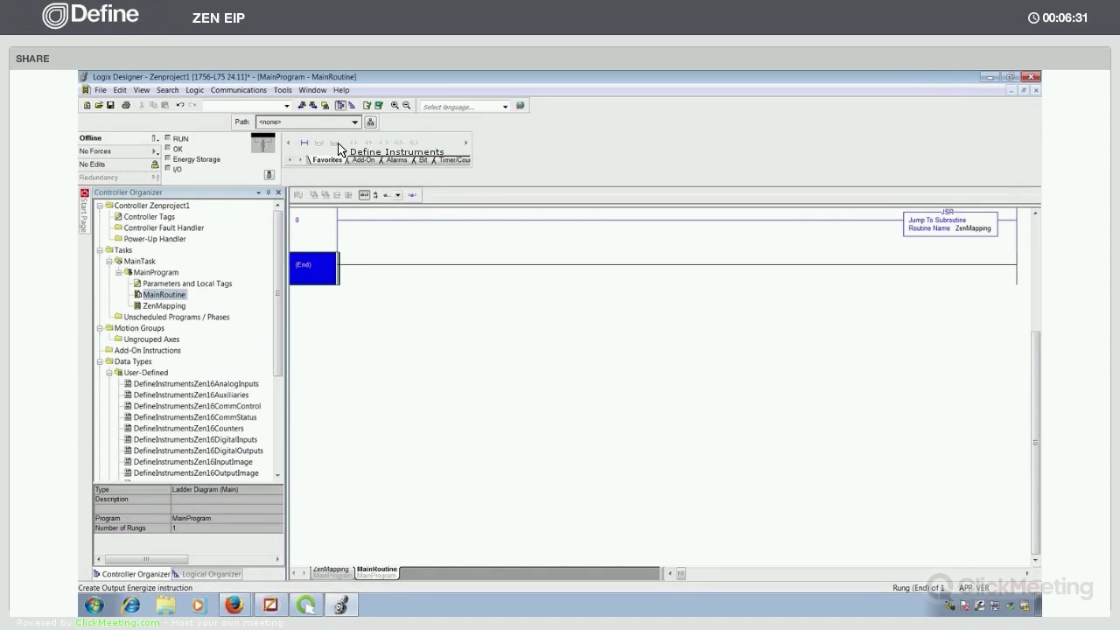
# Step: Download the project to the 1756-L75 controller in backplane slot 00 through the 192.168.1.129 bridge and return it to Remote Run mode
pyautogui.click(243, 91)
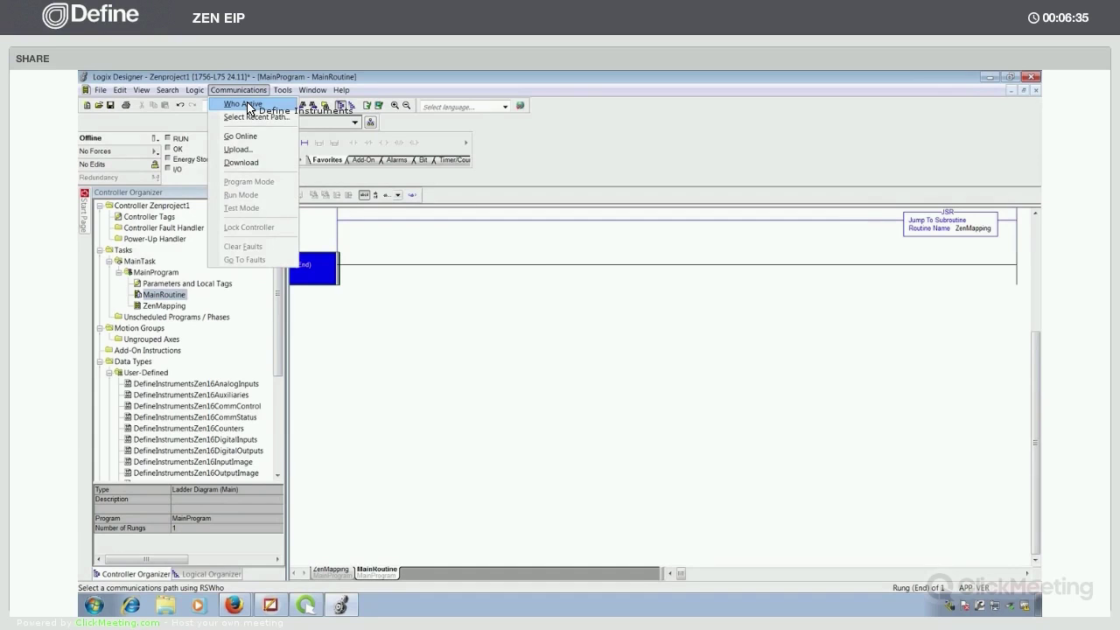
pyautogui.click(246, 105)
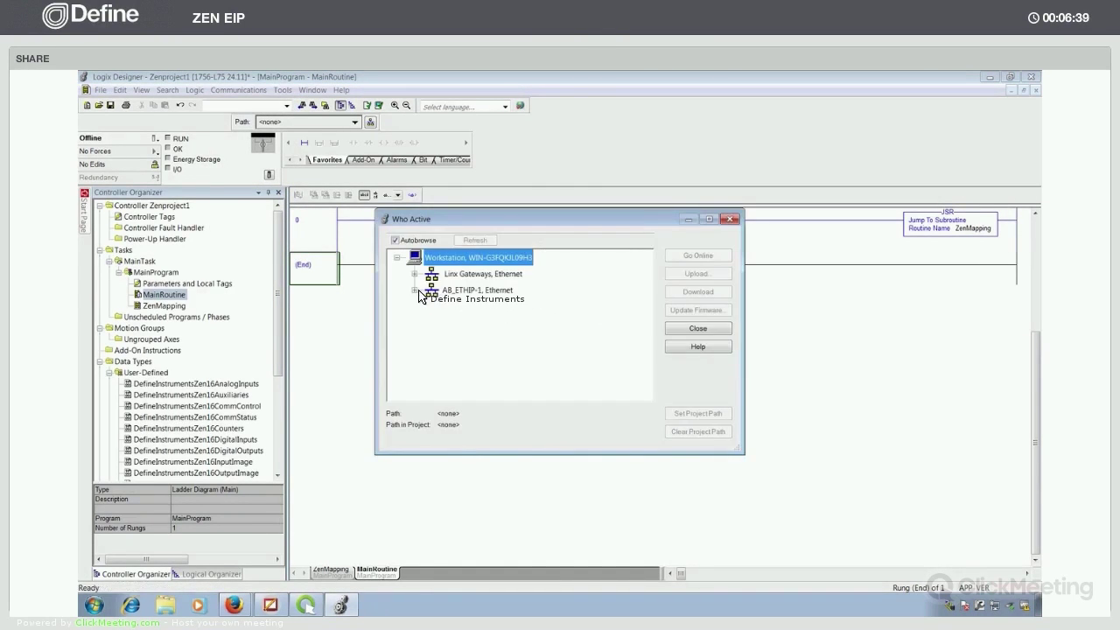
pyautogui.click(415, 290)
pyautogui.click(434, 323)
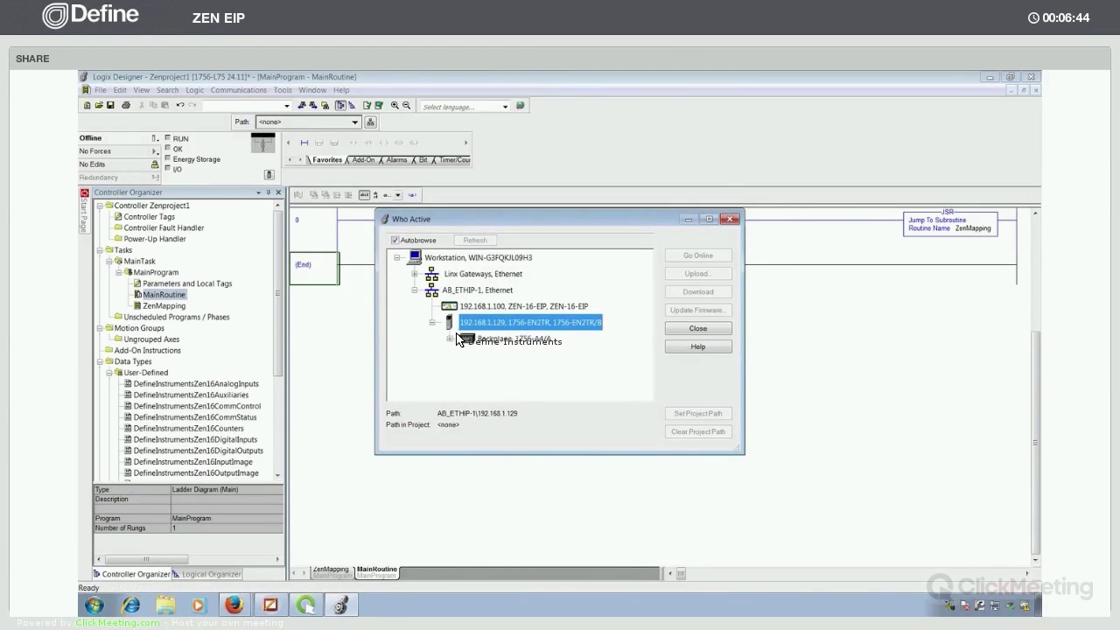
pyautogui.click(456, 339)
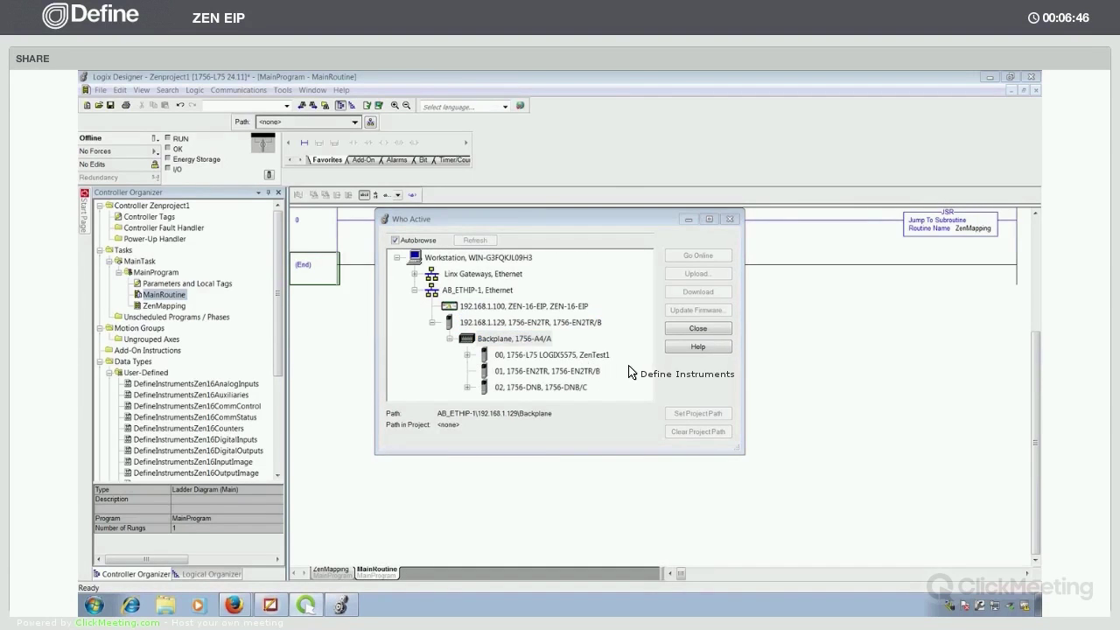
pyautogui.press('Down')
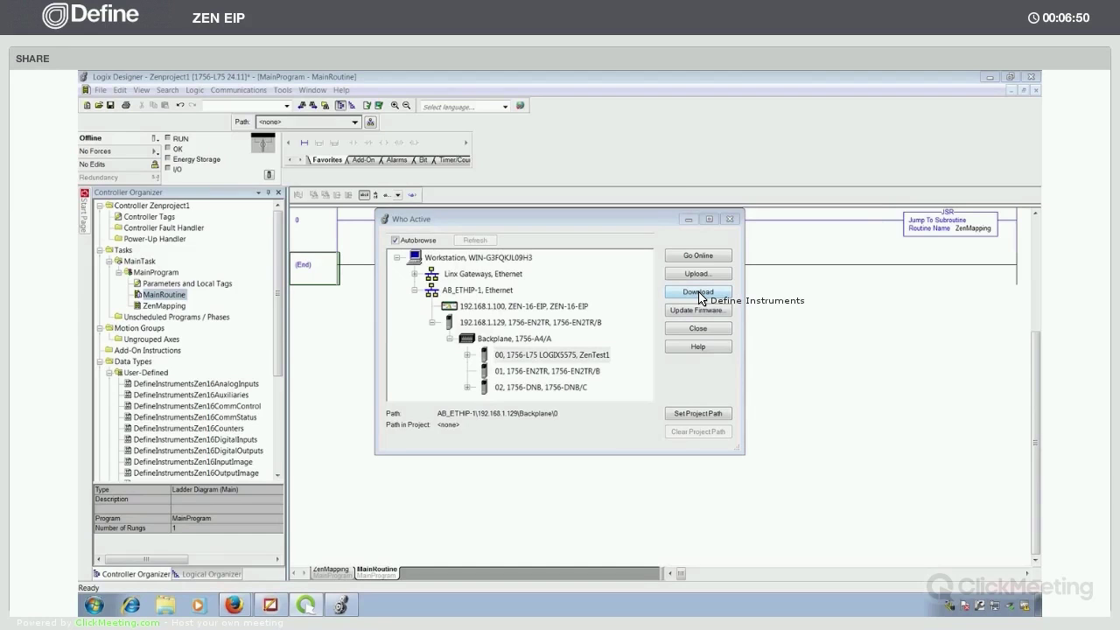
pyautogui.click(698, 294)
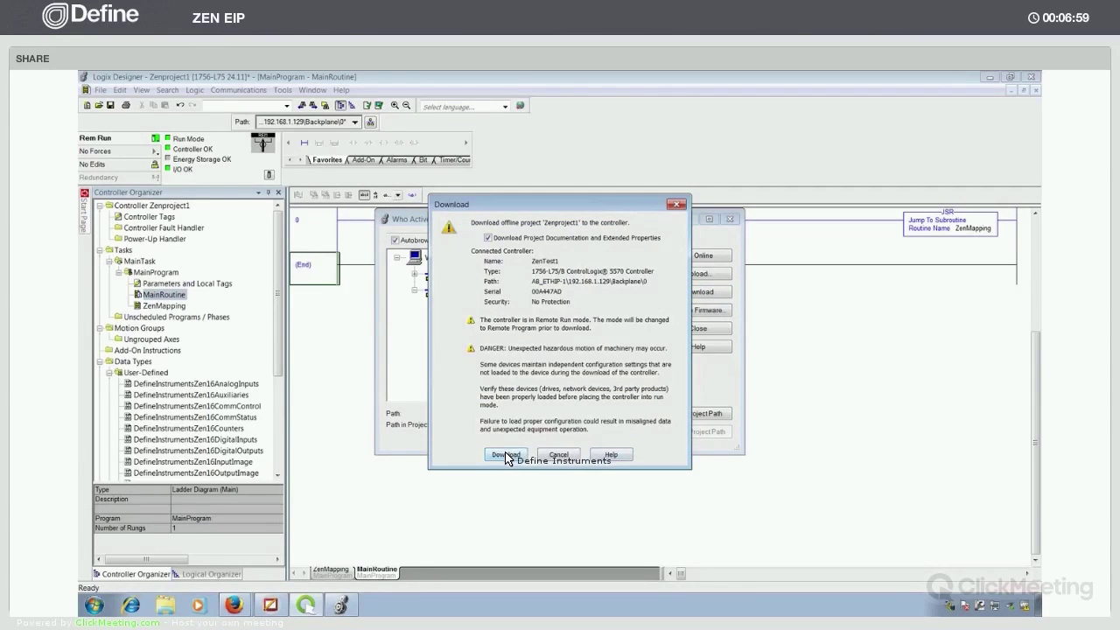
pyautogui.press('Return')
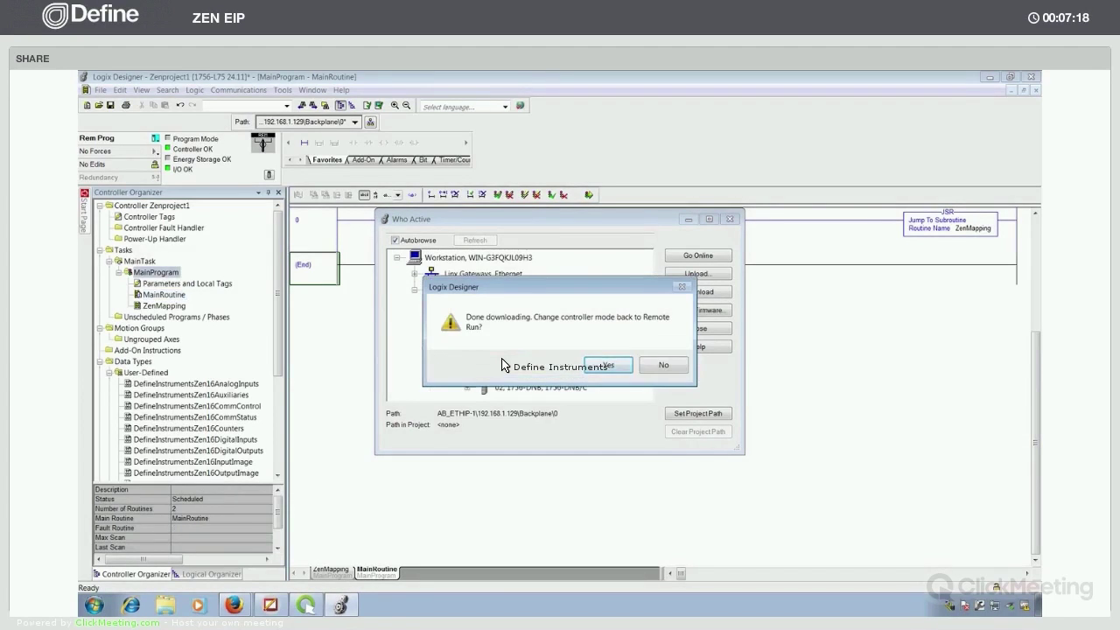
pyautogui.click(609, 366)
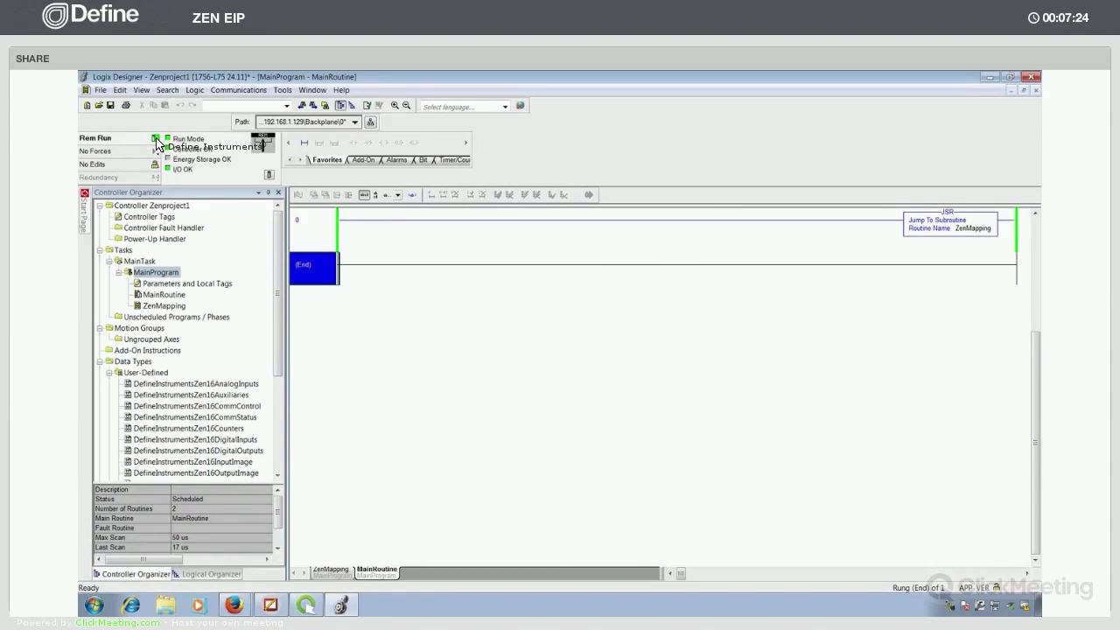
# Step: Examine the live analog input values of MyZenI in the controller tags and collapse that tag
pyautogui.doubleClick(150, 217)
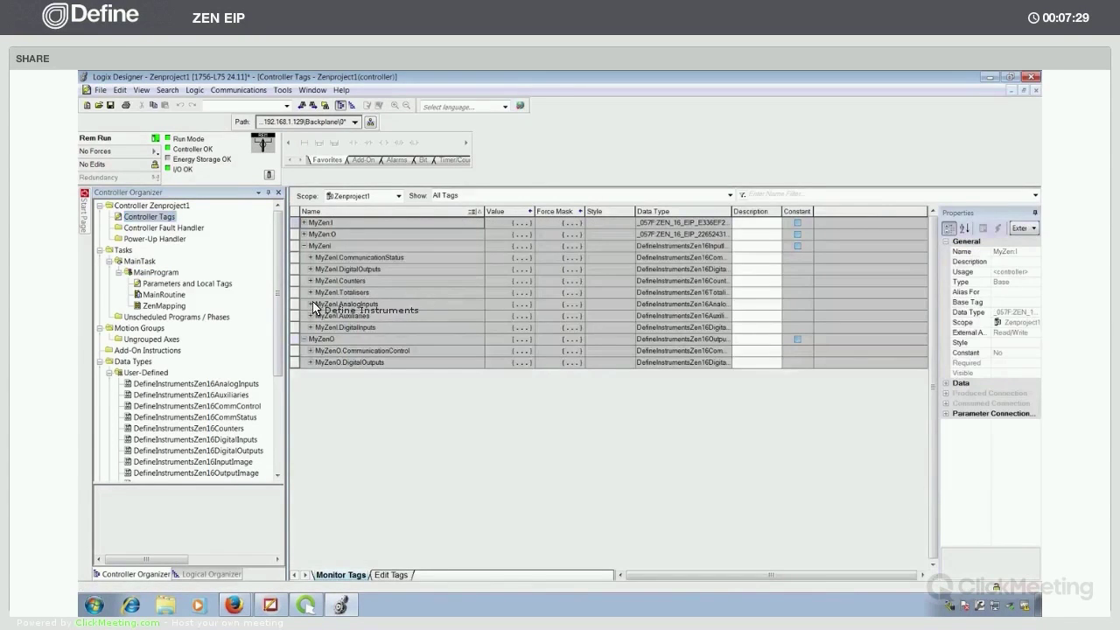
pyautogui.click(310, 304)
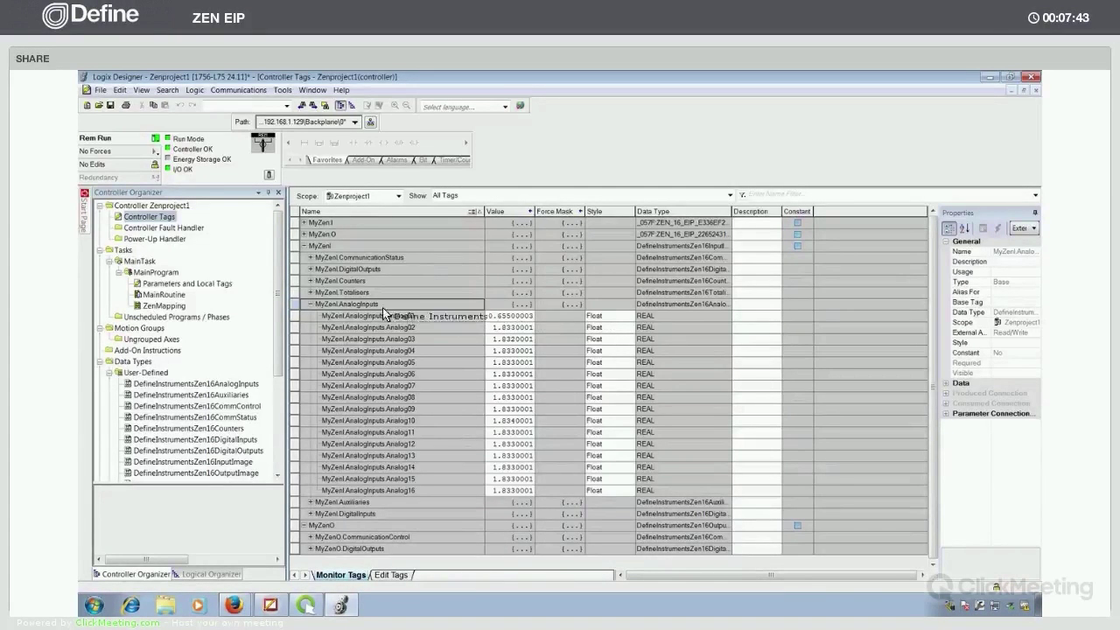
pyautogui.click(303, 246)
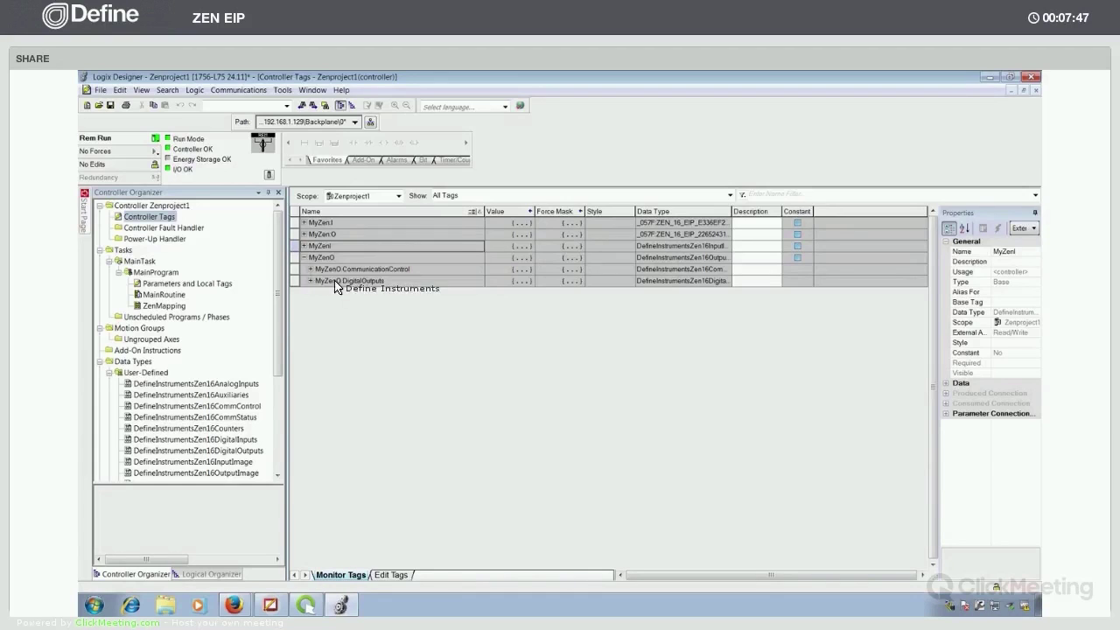
# Step: Set OnboardRelay01 and OnboardRelay02 under MyZenO.DigitalOutputs to 1 and collapse the digital outputs
pyautogui.press('Down')
pyautogui.press('Down')
pyautogui.press('Down')
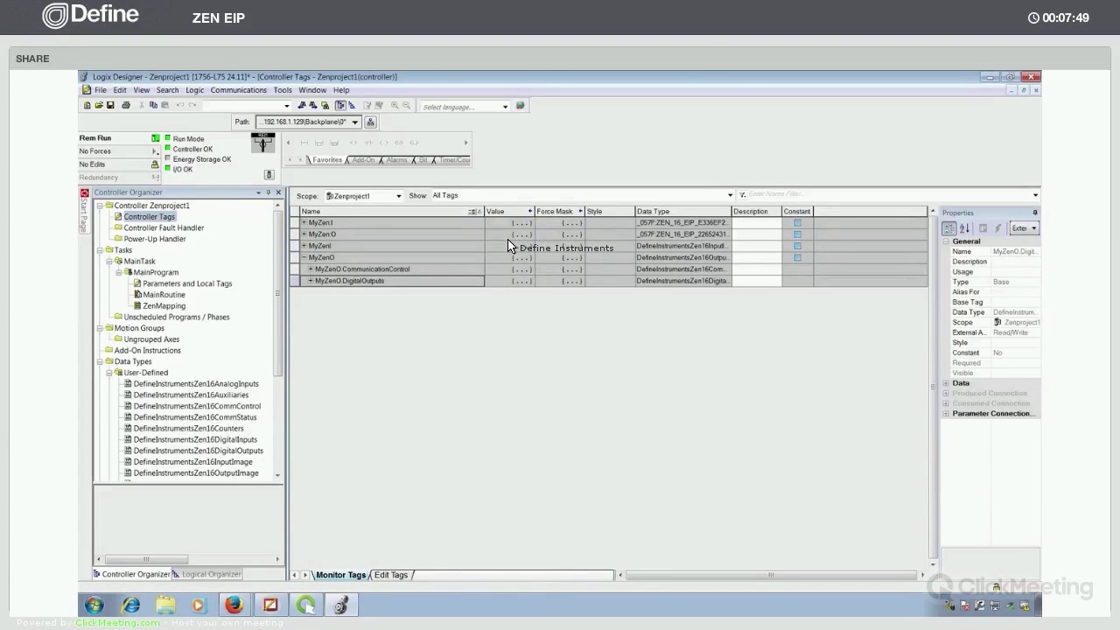
pyautogui.press('Right')
pyautogui.click(508, 238)
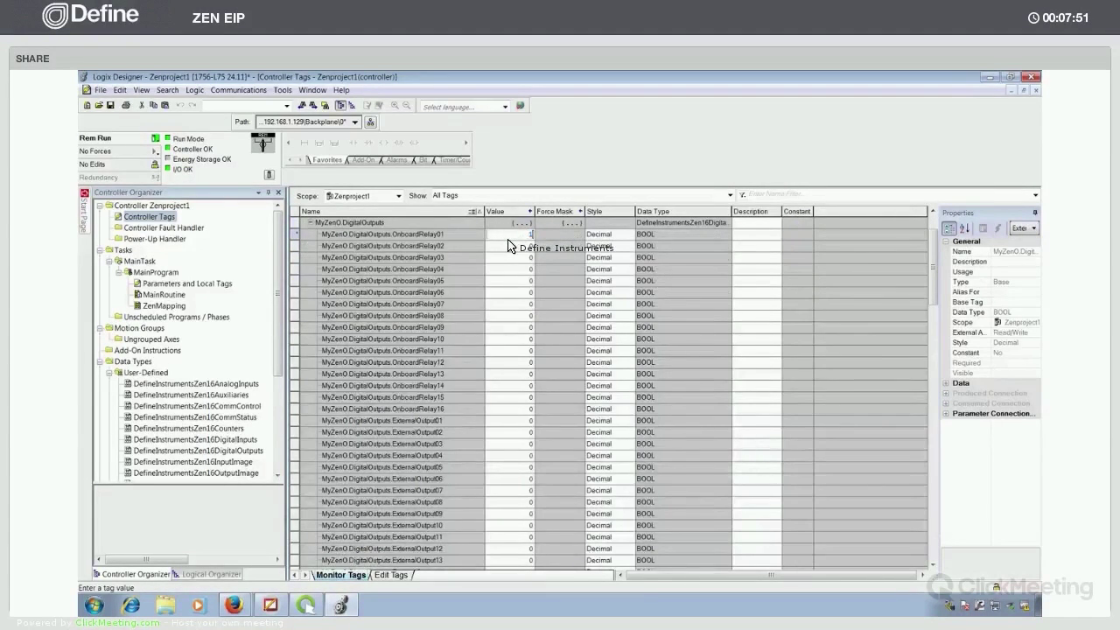
pyautogui.write('1')
pyautogui.press('Return')
pyautogui.write('1')
pyautogui.scroll(1, 472, 251)
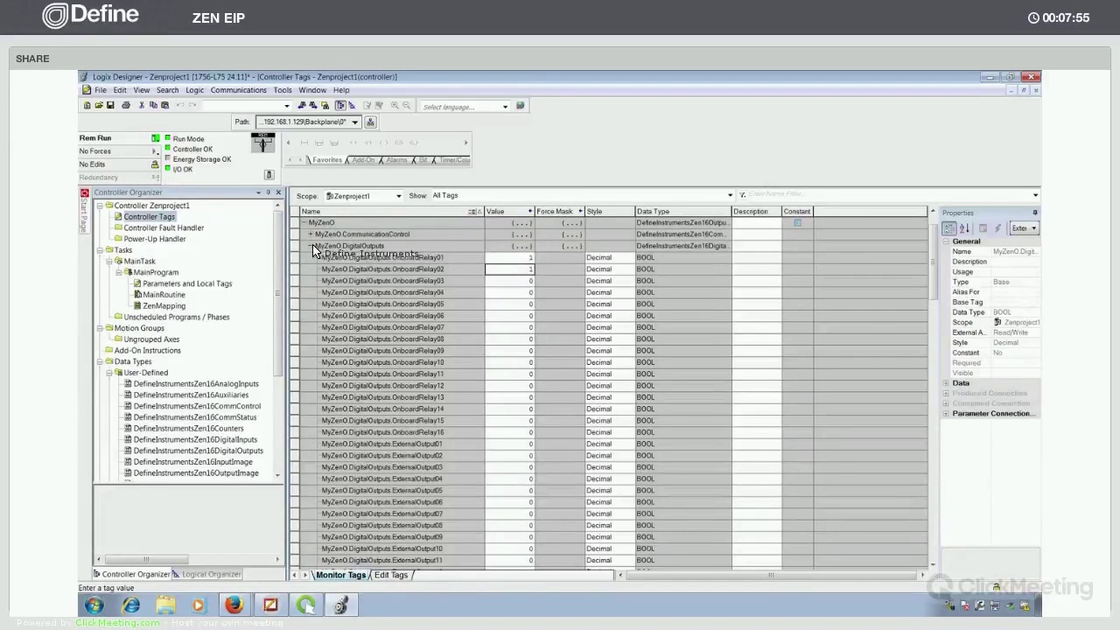
pyautogui.press('Left')
pyautogui.press('Left')
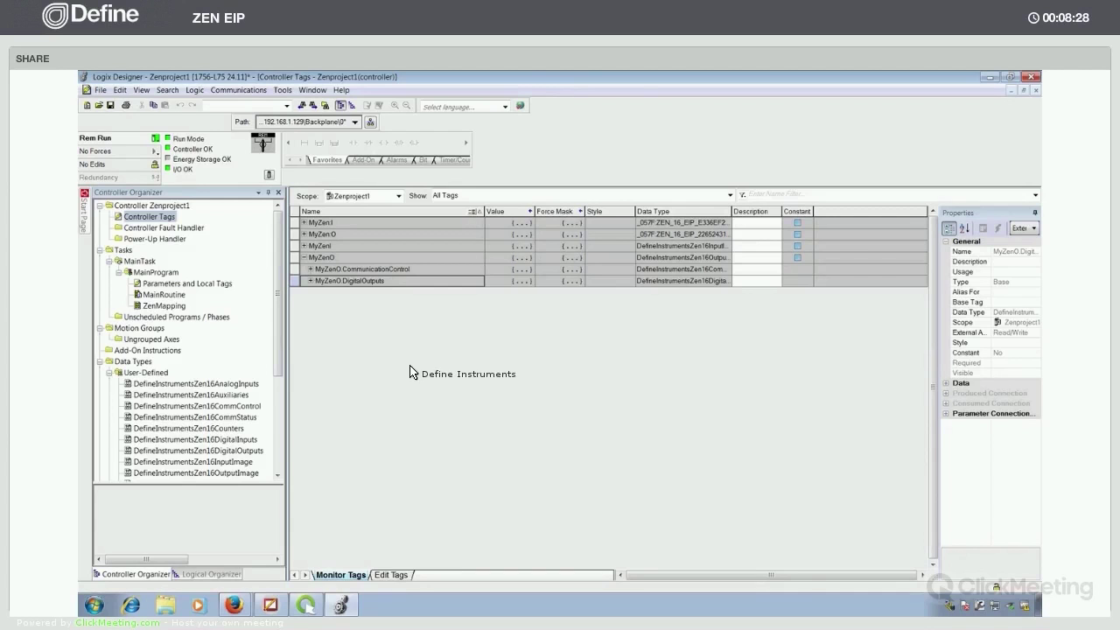
# Step: Switch to FactoryTalk View Studio and create a new Site Edition local station application named ZenView in English (United States)
pyautogui.click(270, 605)
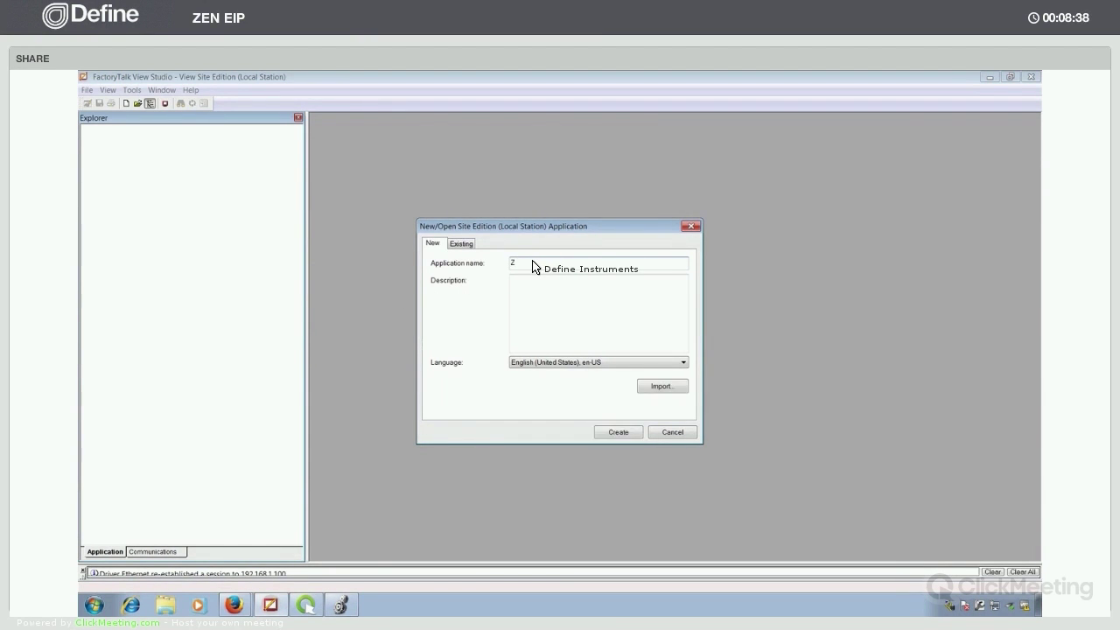
pyautogui.write('iew')
pyautogui.press('Return')
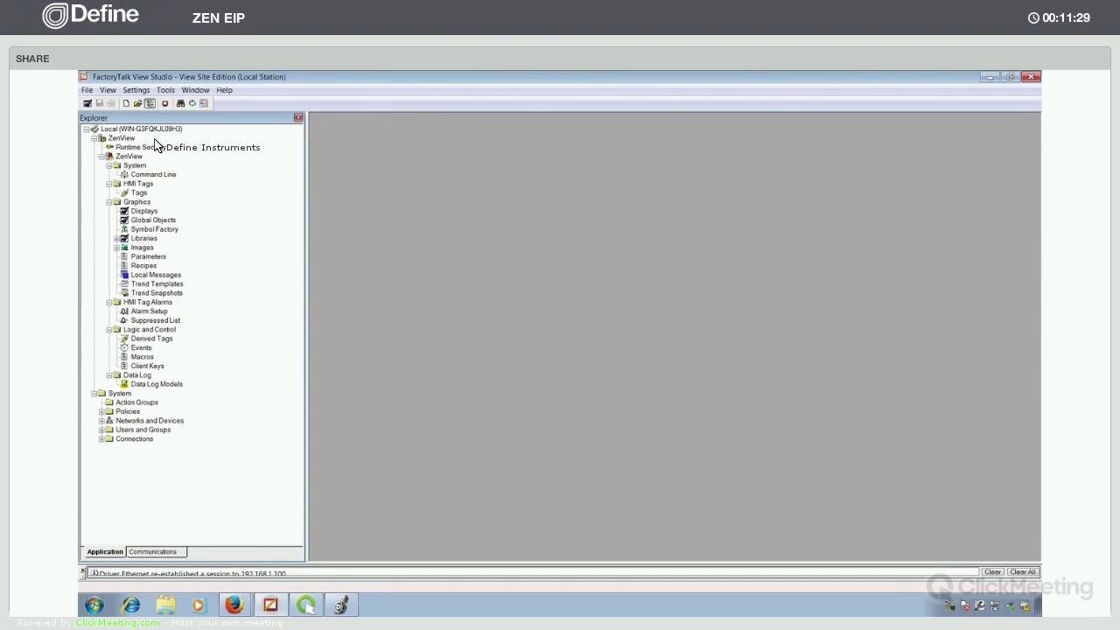
# Step: Add a Rockwell Automation Device Server named RSLinx Enterprise, hosted on localhost, to the ZenView application
pyautogui.click(128, 138)
pyautogui.rightClick(130, 140)
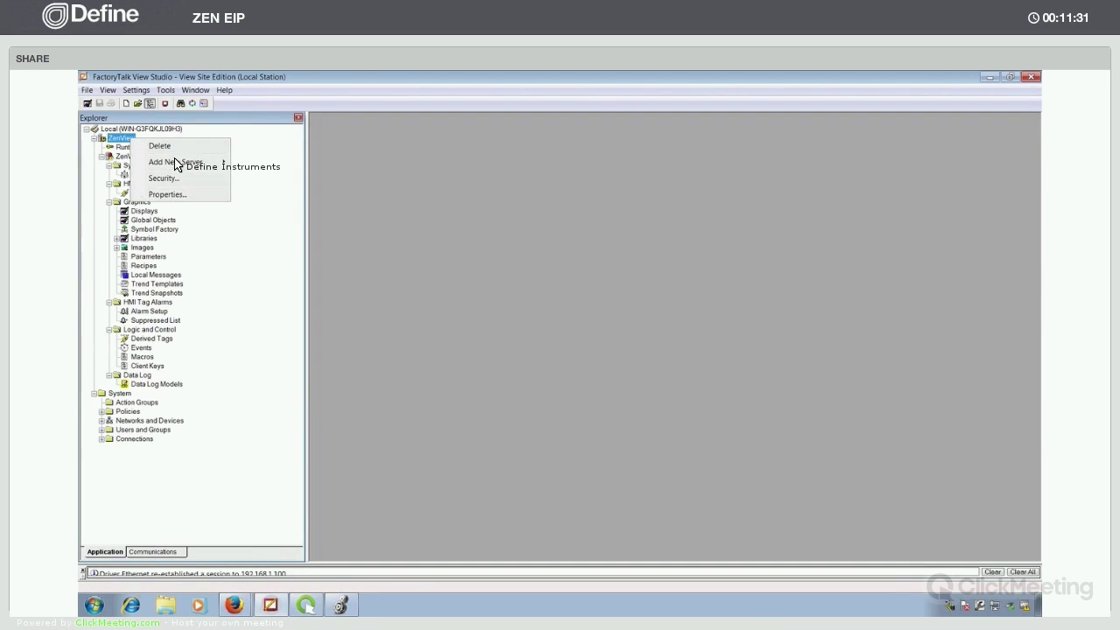
pyautogui.moveTo(176, 165)
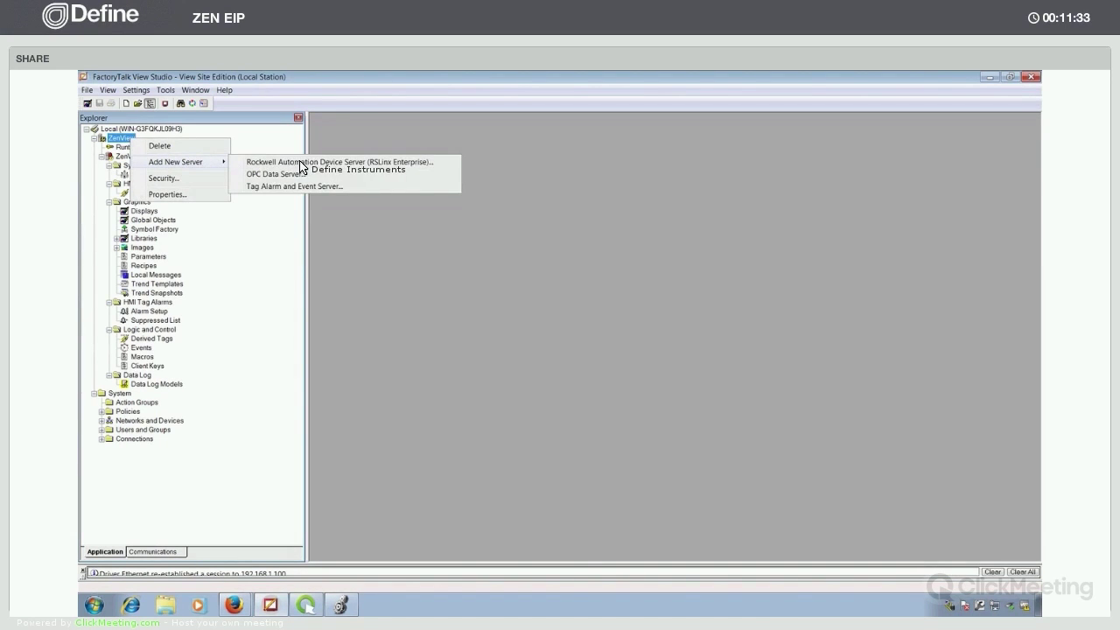
pyautogui.click(348, 167)
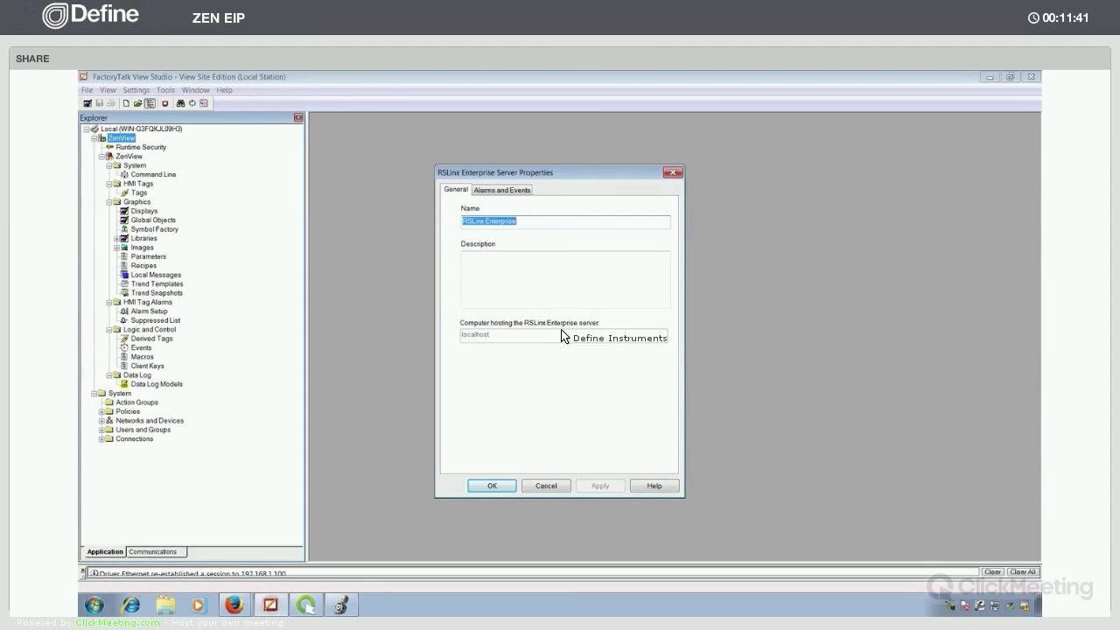
pyautogui.click(494, 486)
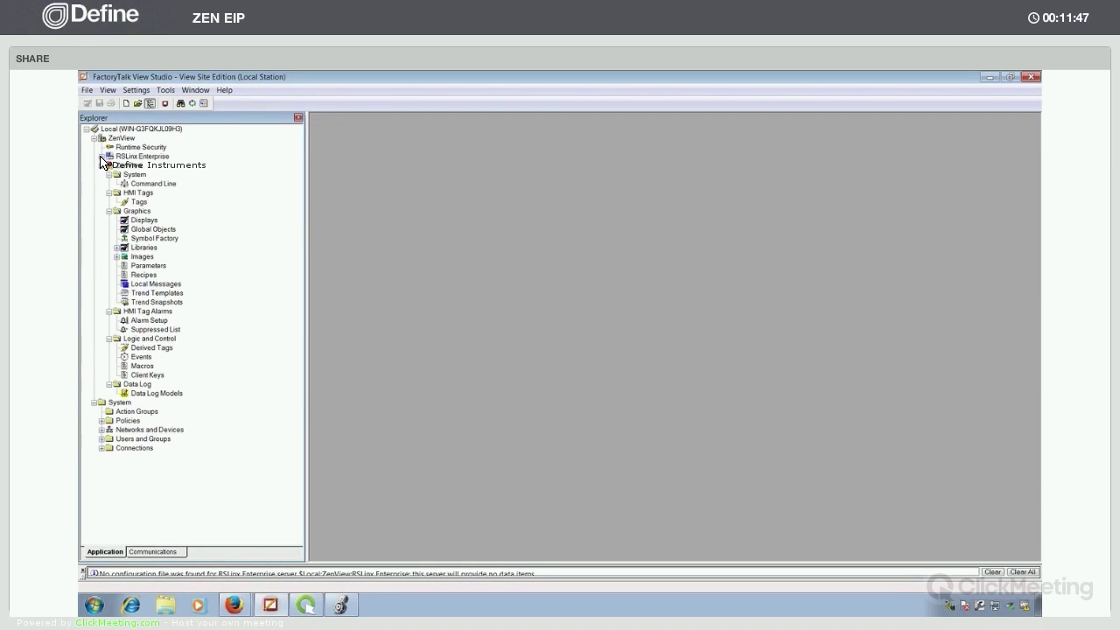
# Step: Open the RSLinx Enterprise Communication Setup and add a device shortcut named ZenLogix
pyautogui.click(101, 157)
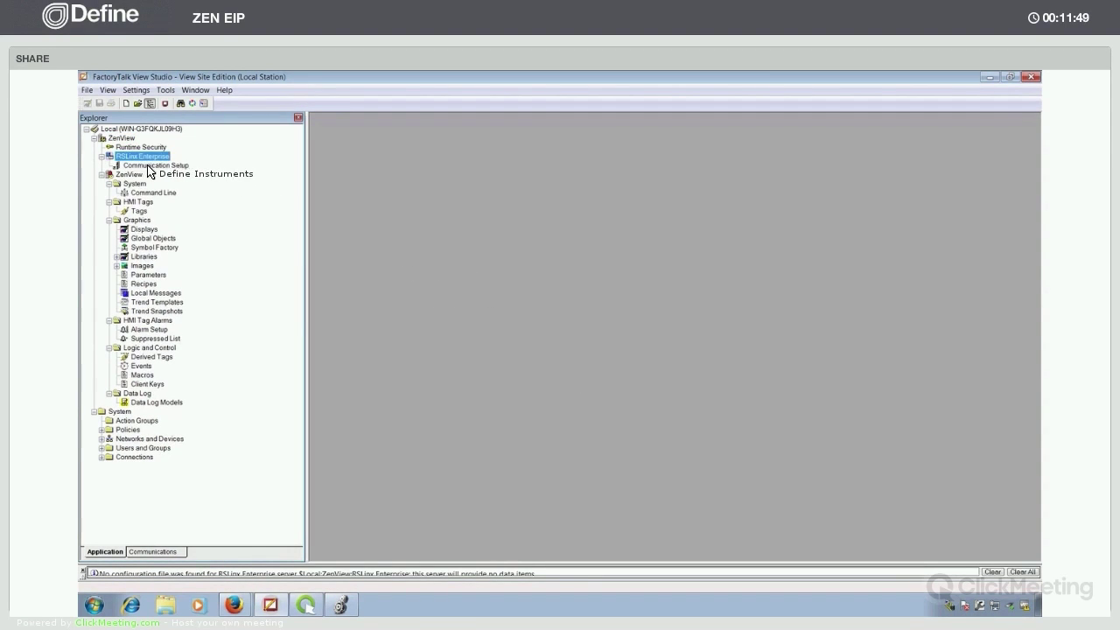
pyautogui.click(156, 166)
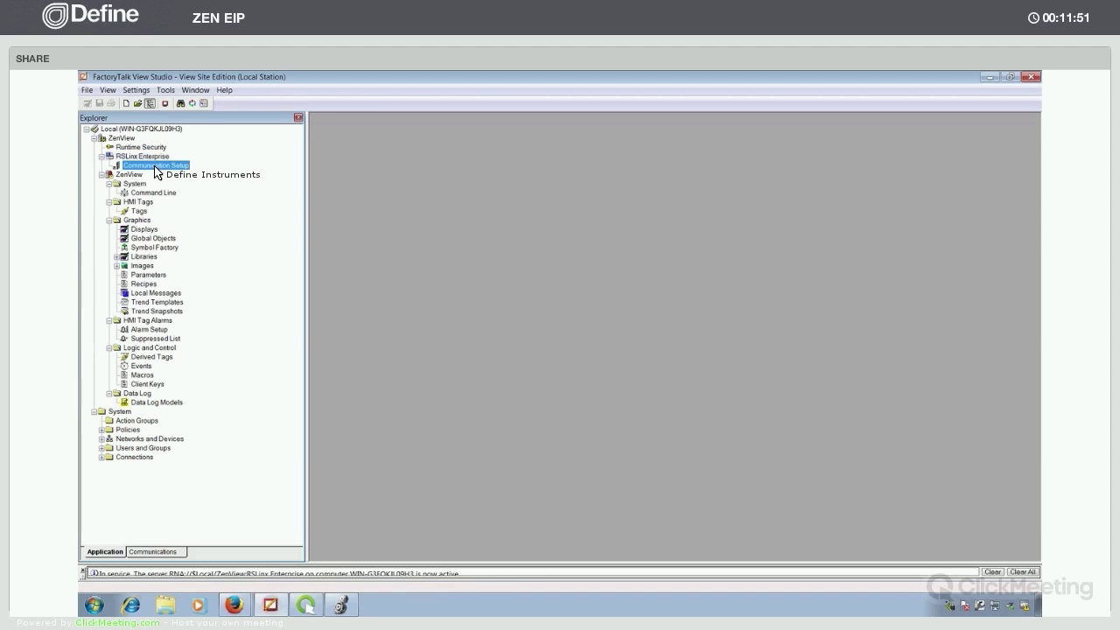
pyautogui.doubleClick(156, 168)
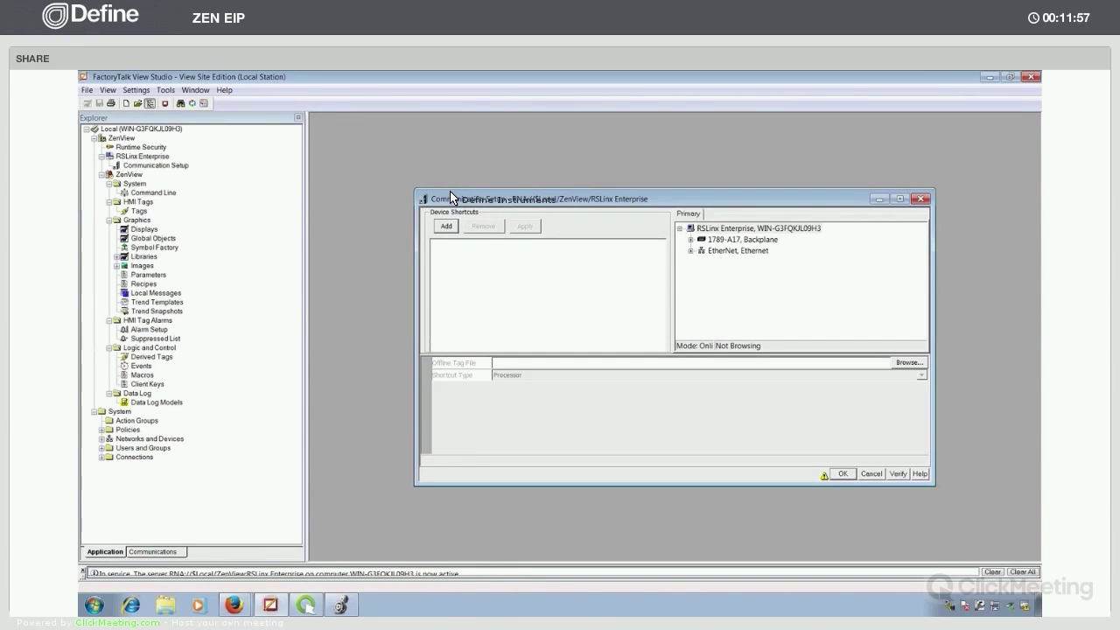
pyautogui.moveTo(457, 196); pyautogui.dragTo(425, 190)
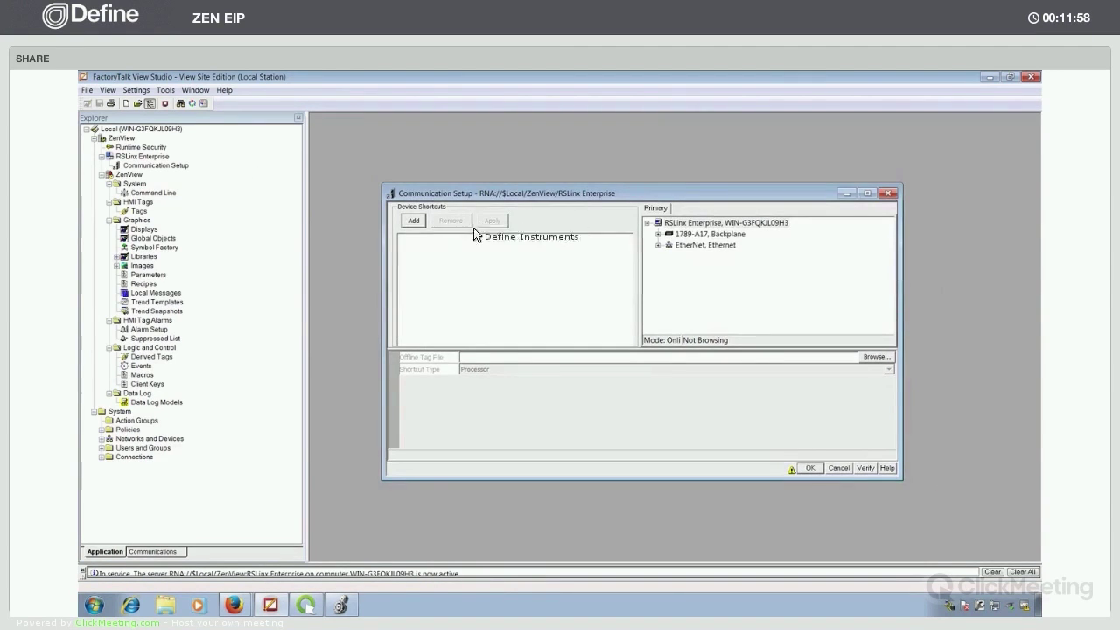
pyautogui.click(415, 221)
pyautogui.write('ZenLogix')
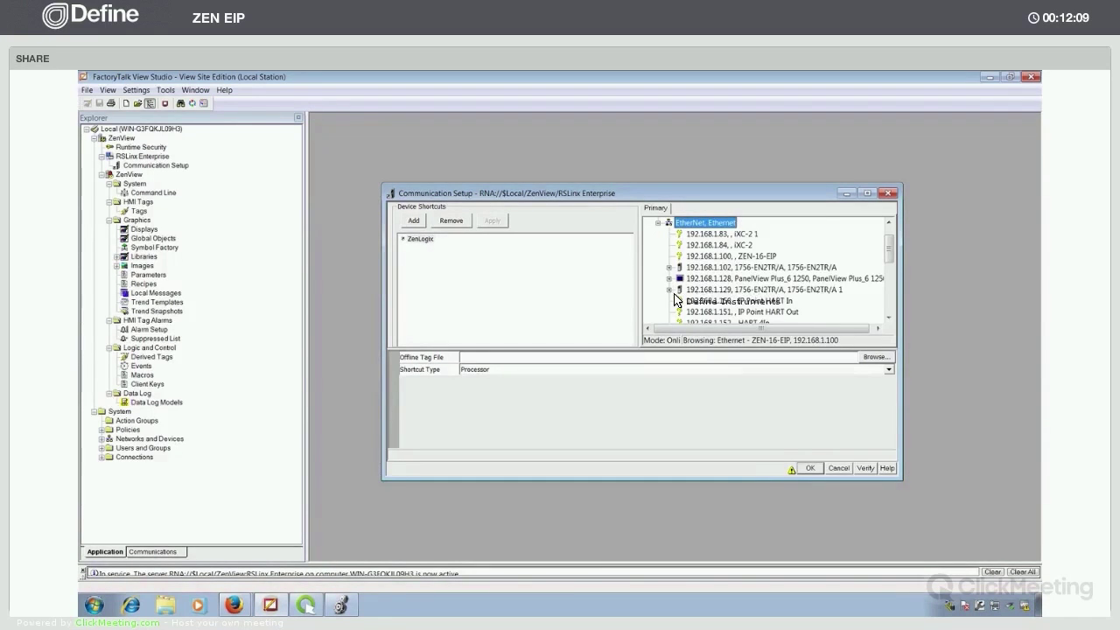
# Step: Assign the ZenLogix shortcut to the 1756-L75 controller in slot 0 behind the 192.168.1.129 bridge and save the communication setup
pyautogui.doubleClick(692, 289)
pyautogui.click(700, 301)
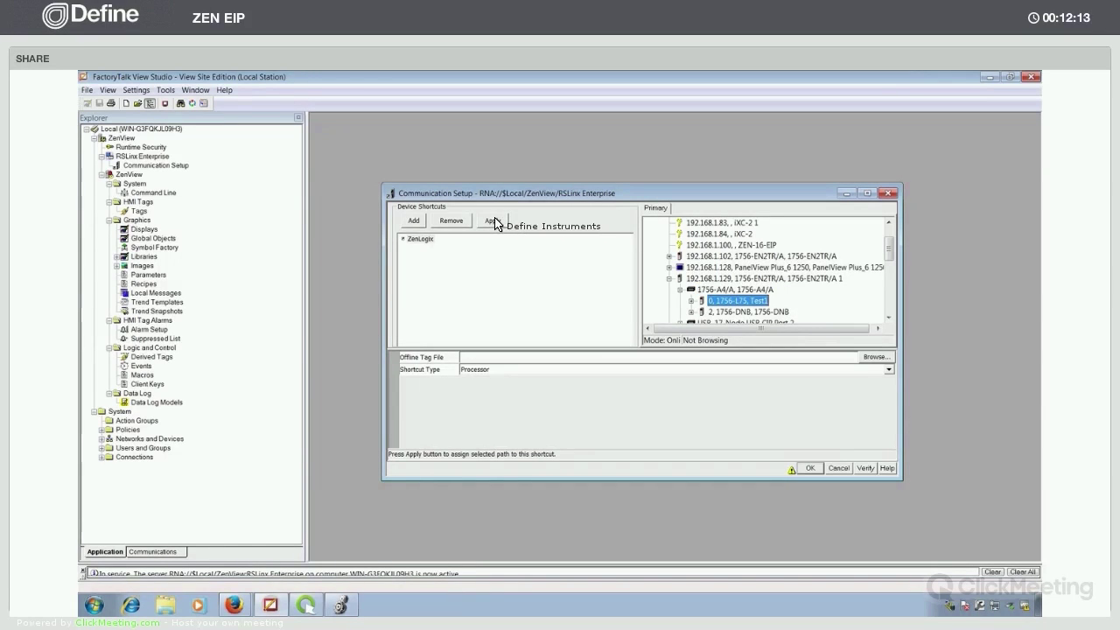
pyautogui.click(810, 469)
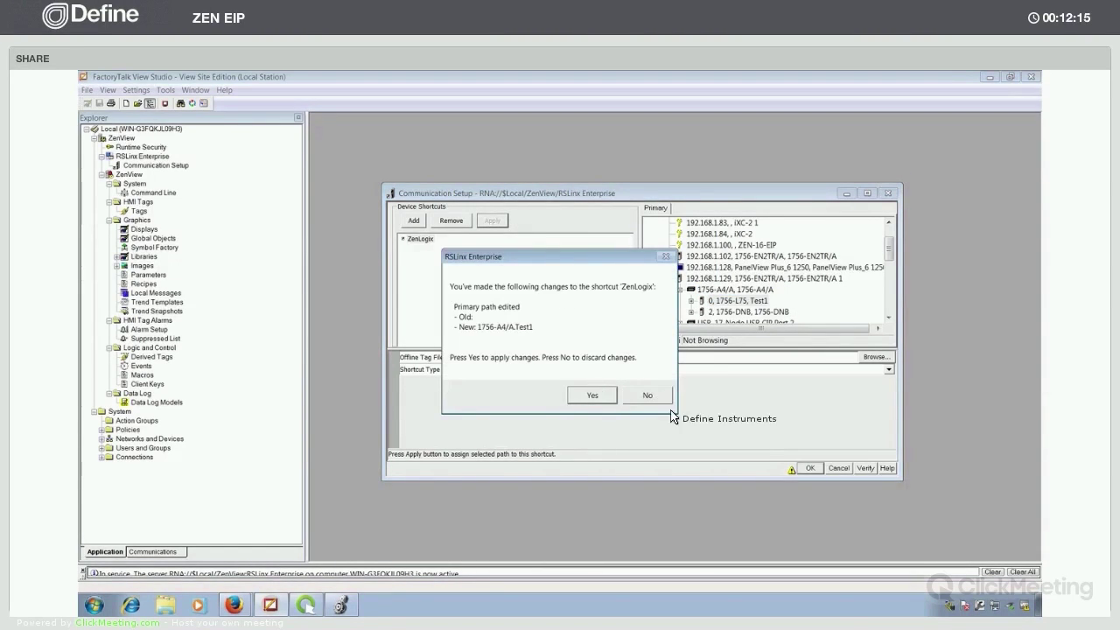
pyautogui.press('Return')
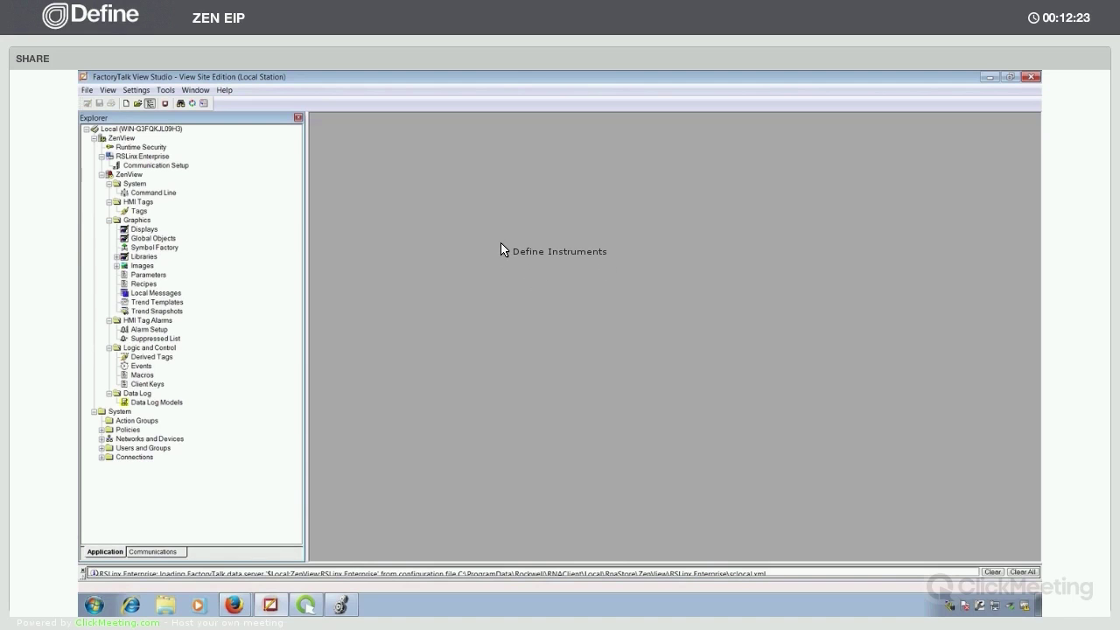
# Step: Create a new graphic display in ZenView and draw a numeric display object in its upper left area
pyautogui.rightClick(149, 234)
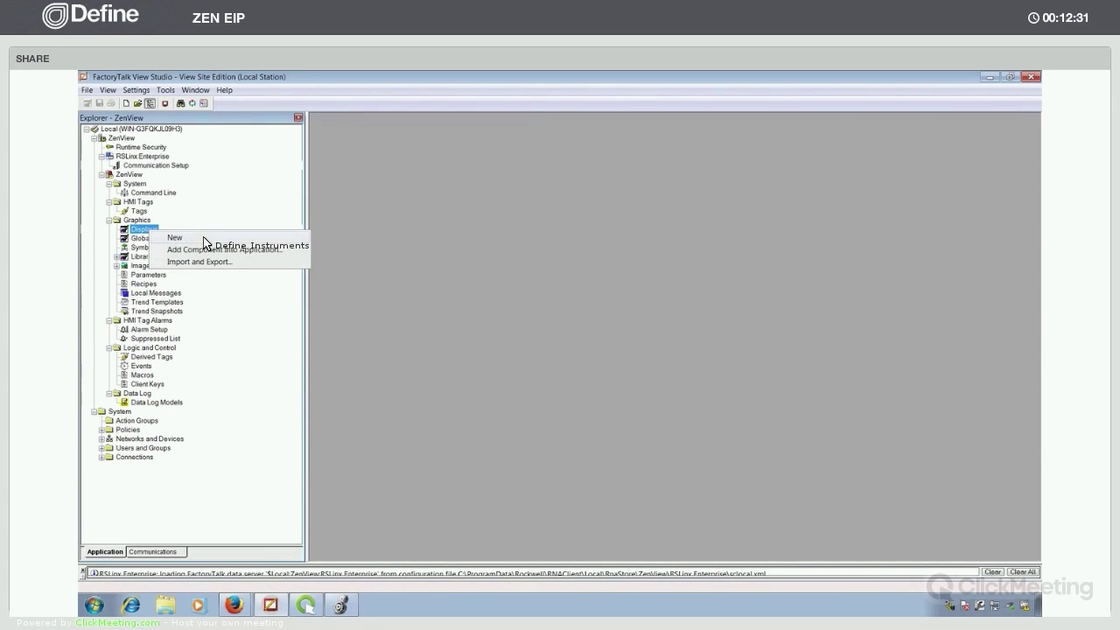
pyautogui.click(204, 238)
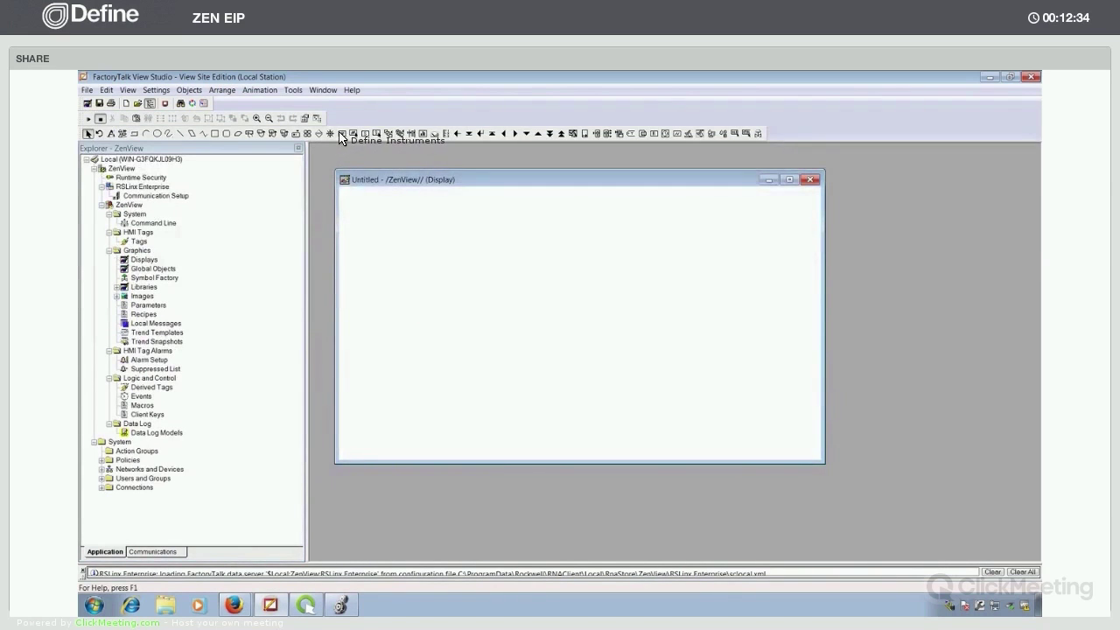
pyautogui.click(342, 134)
pyautogui.moveTo(411, 232); pyautogui.dragTo(503, 244)
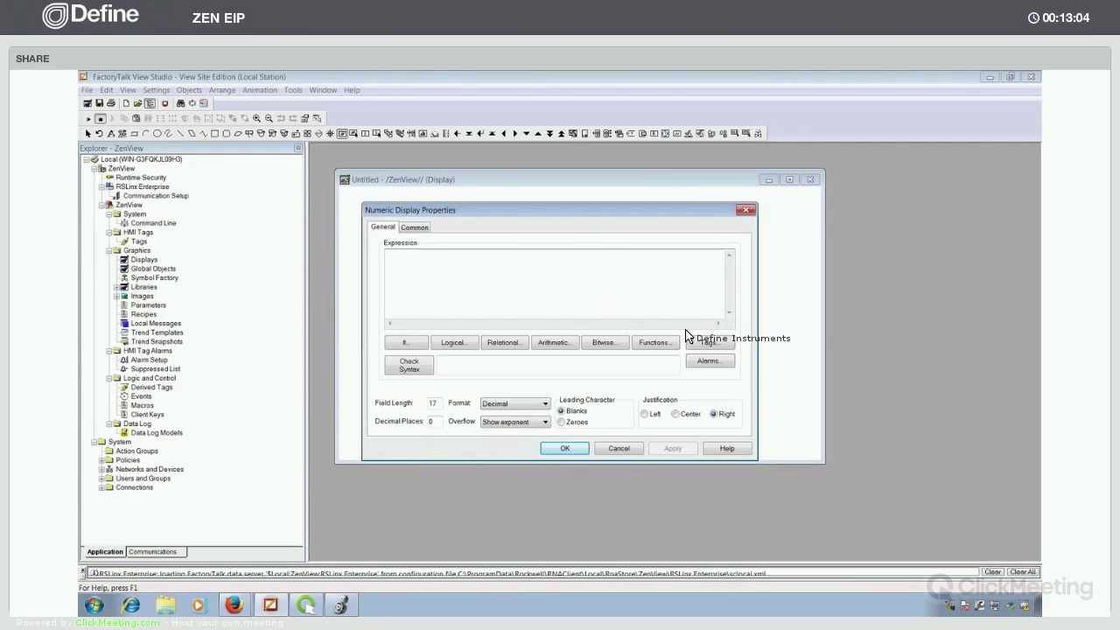
# Step: Refresh the tag folders and assign the online ZenLogix tag MyZenI.AnalogInputs.Analog01 as the numeric display's expression
pyautogui.click(707, 346)
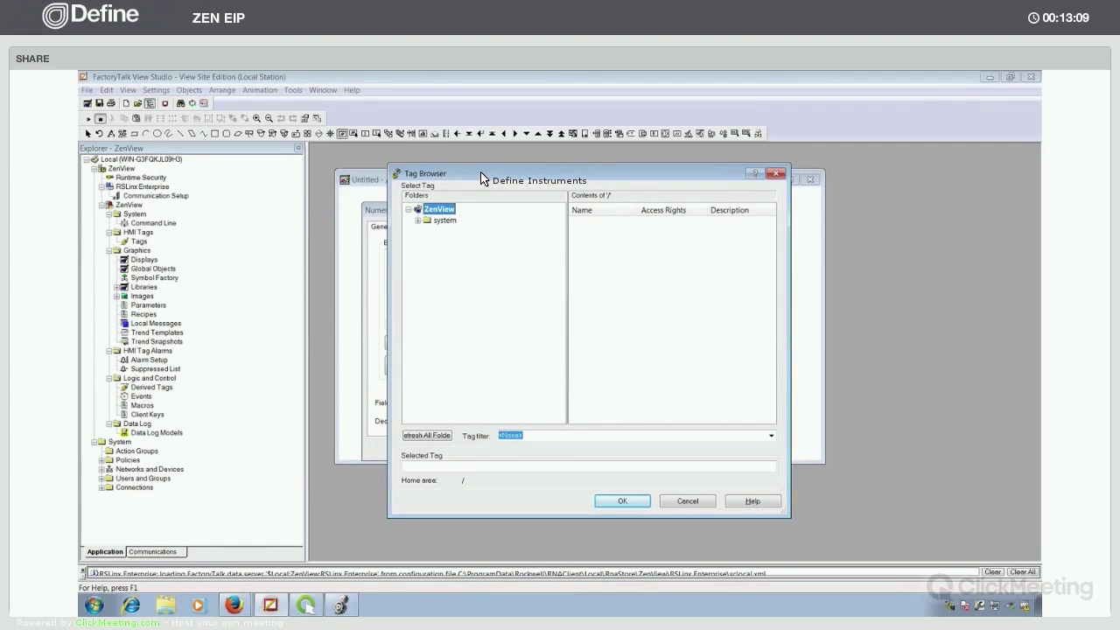
pyautogui.rightClick(448, 212)
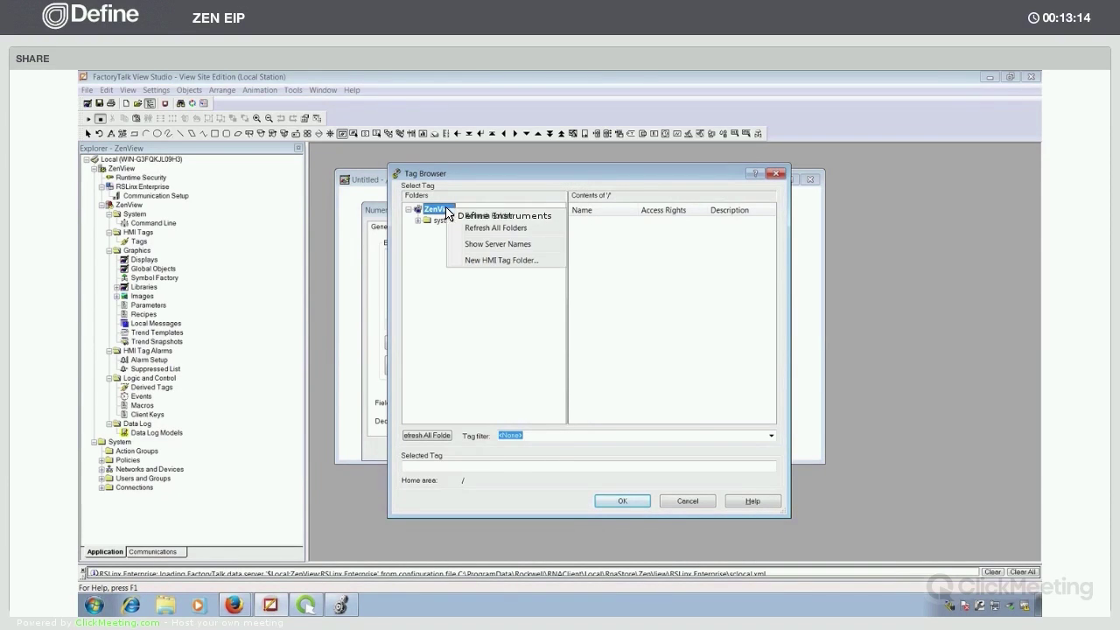
pyautogui.click(498, 229)
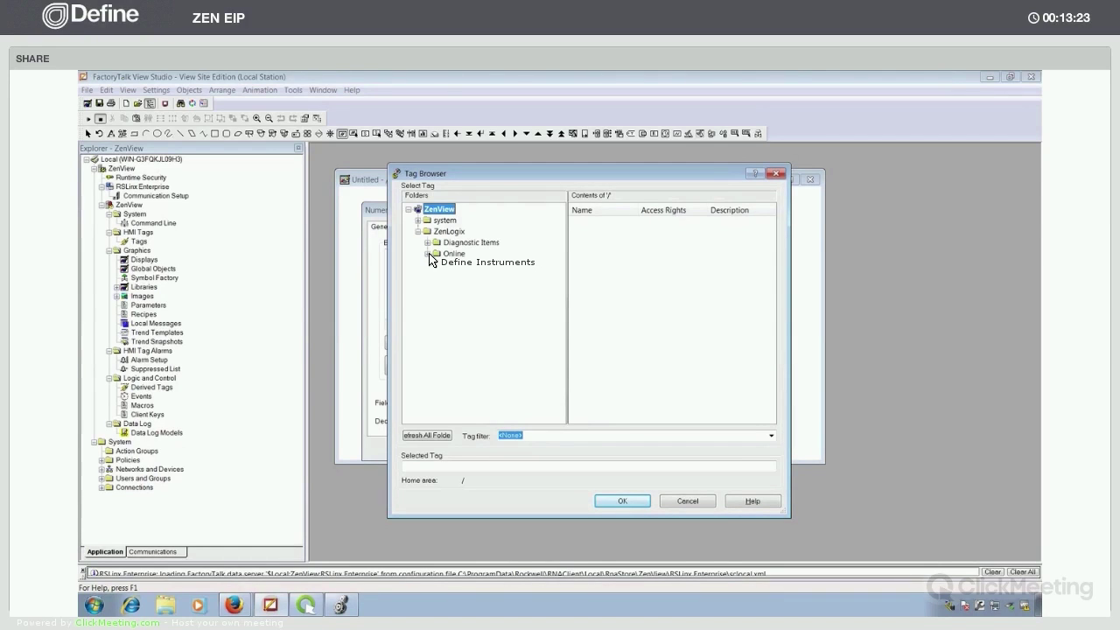
pyautogui.click(428, 255)
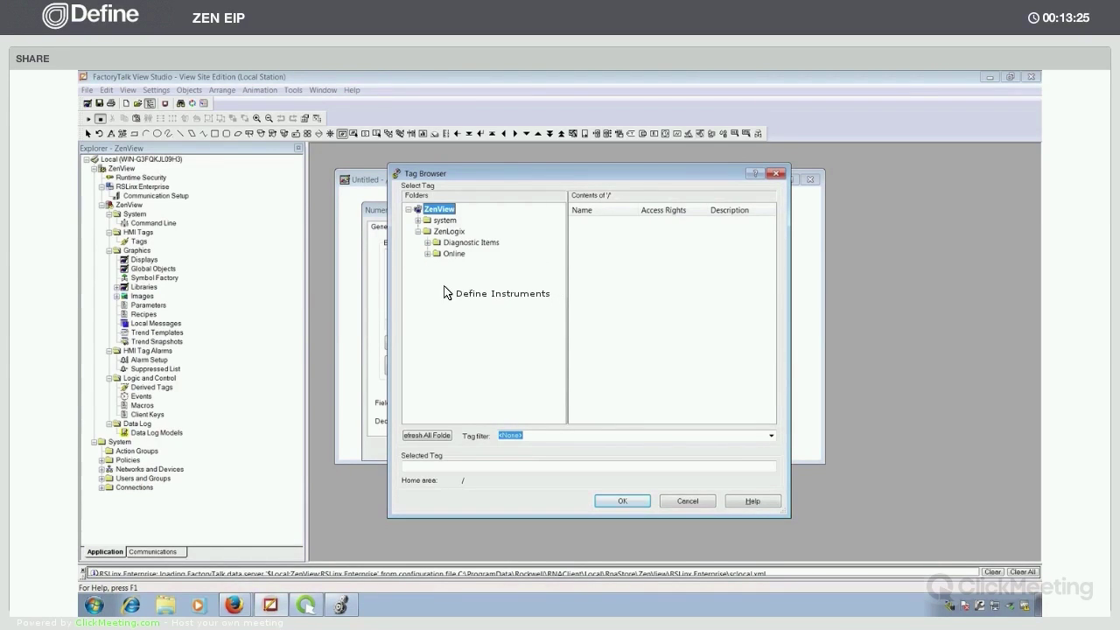
pyautogui.click(437, 288)
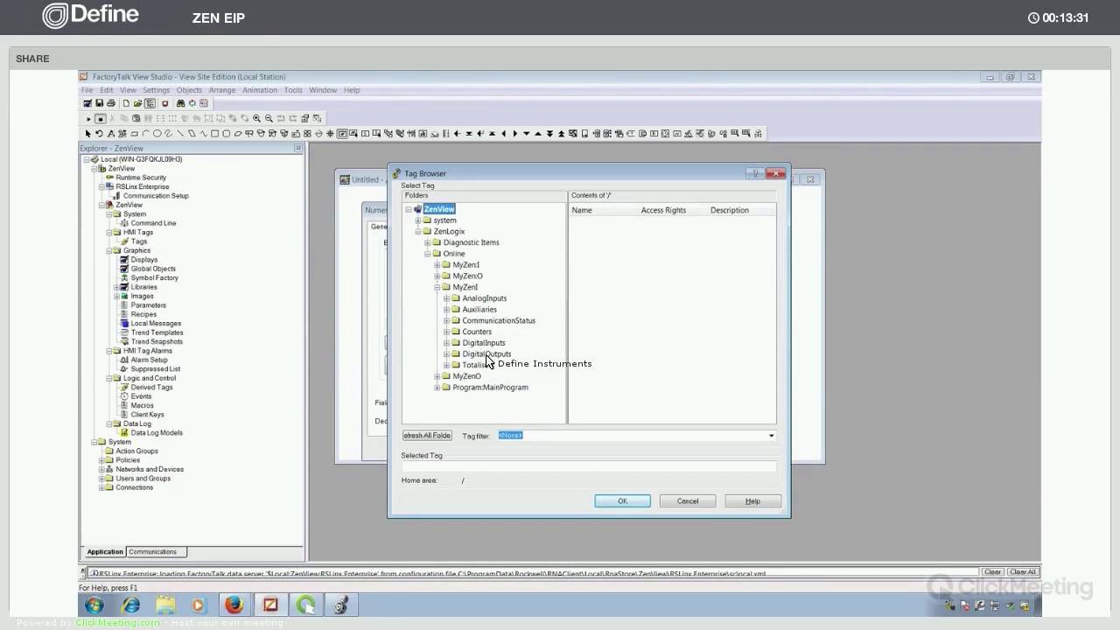
pyautogui.click(486, 299)
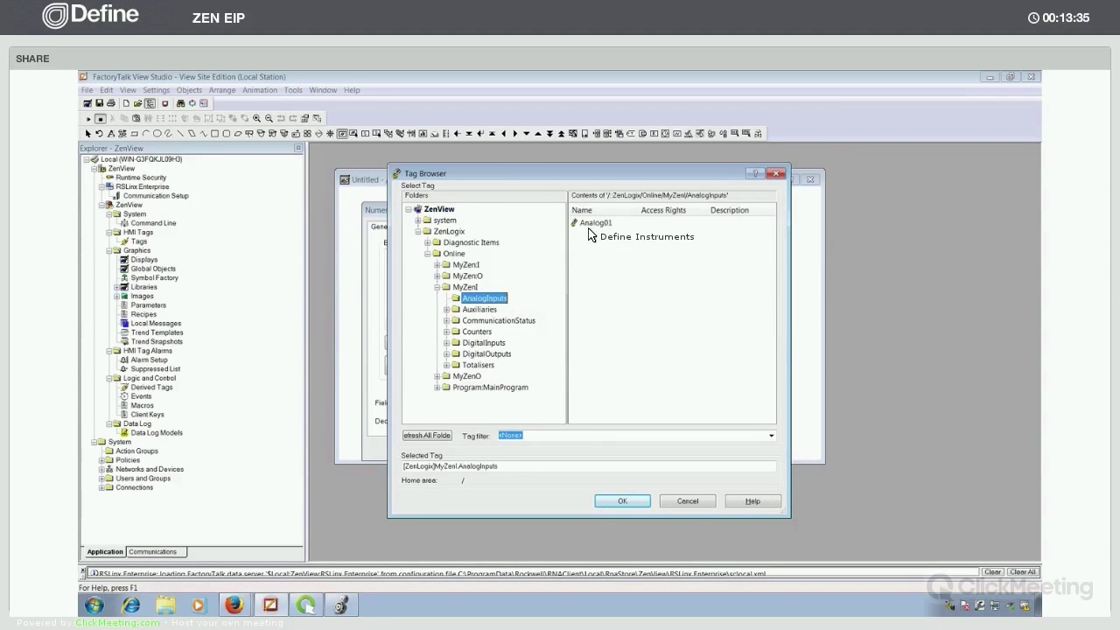
pyautogui.click(602, 226)
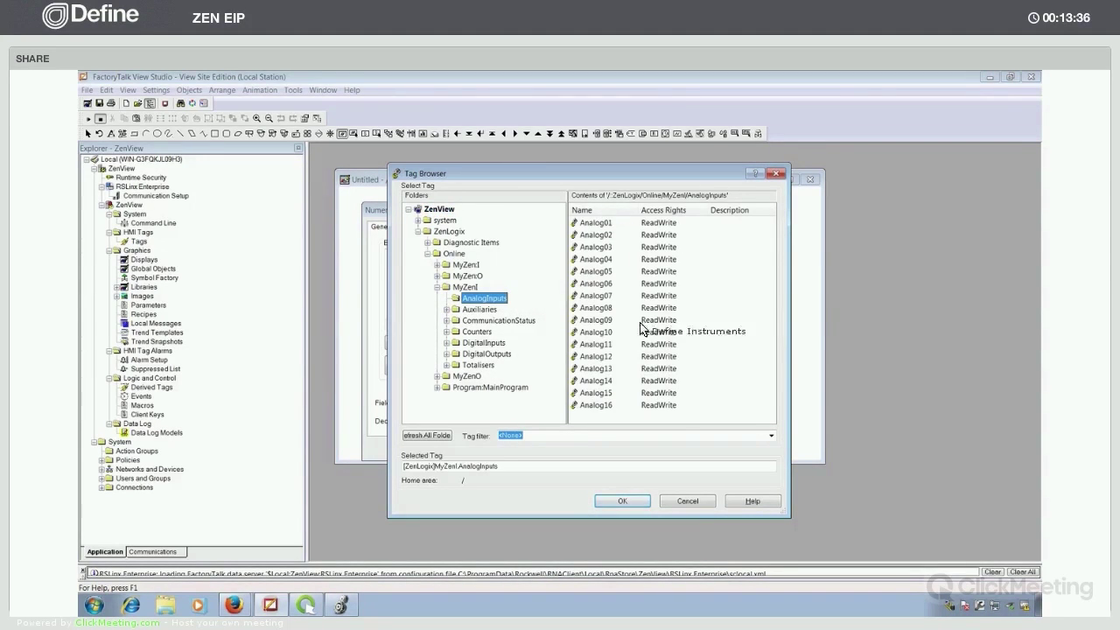
pyautogui.click(632, 501)
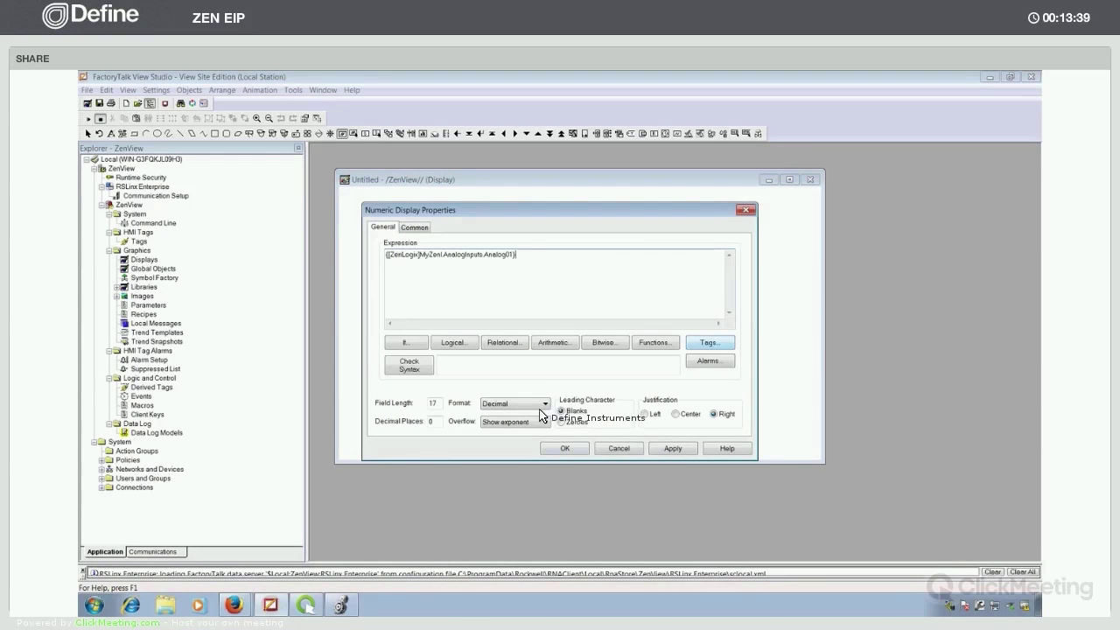
# Step: Format the numeric display as Floating Point with field length 8 and 3 decimal places, and test-run the display
pyautogui.click(515, 403)
pyautogui.click(503, 425)
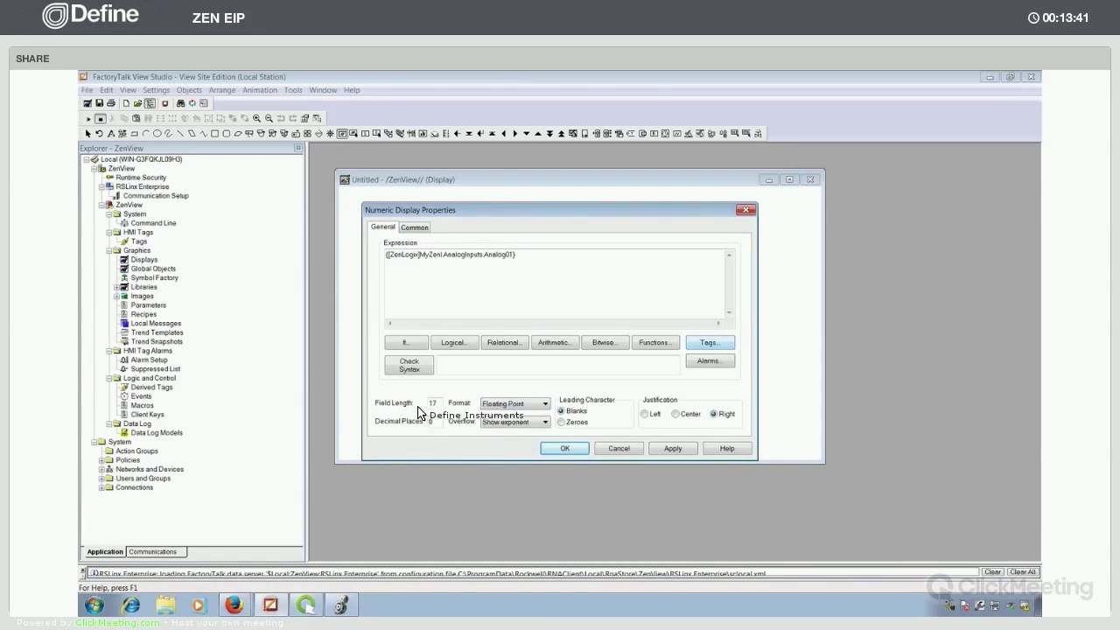
pyautogui.doubleClick(431, 421)
pyautogui.write('3')
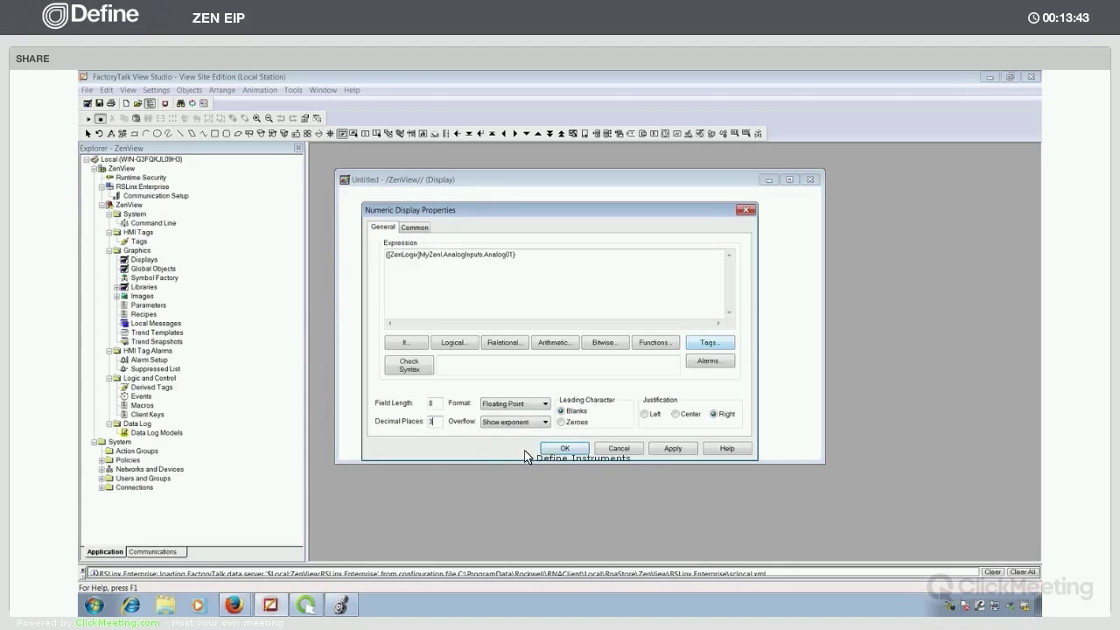
pyautogui.click(570, 452)
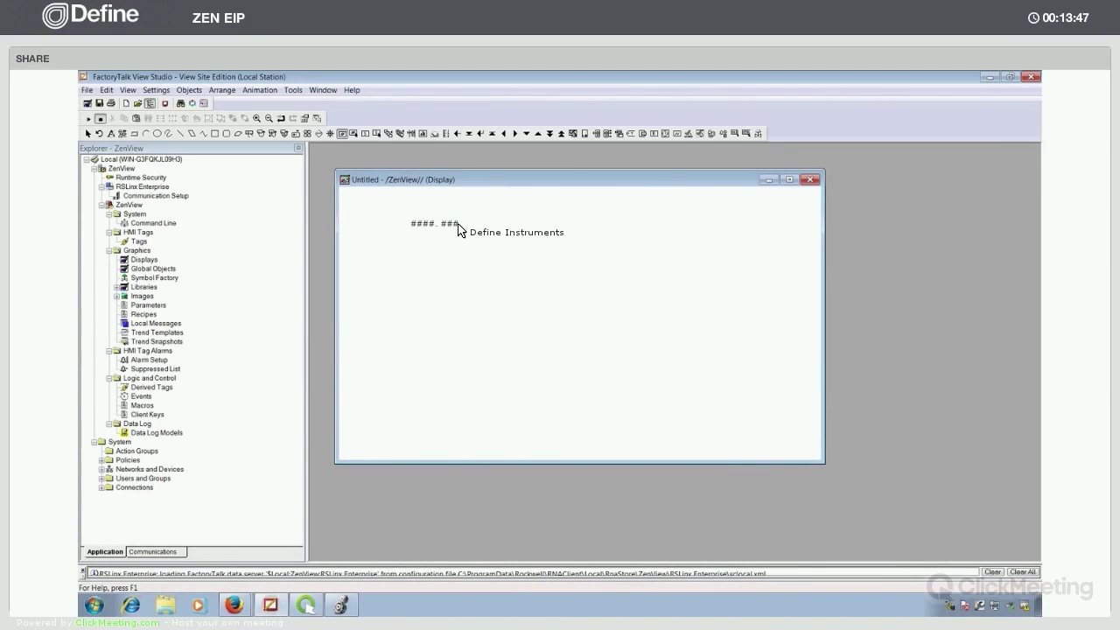
pyautogui.click(90, 124)
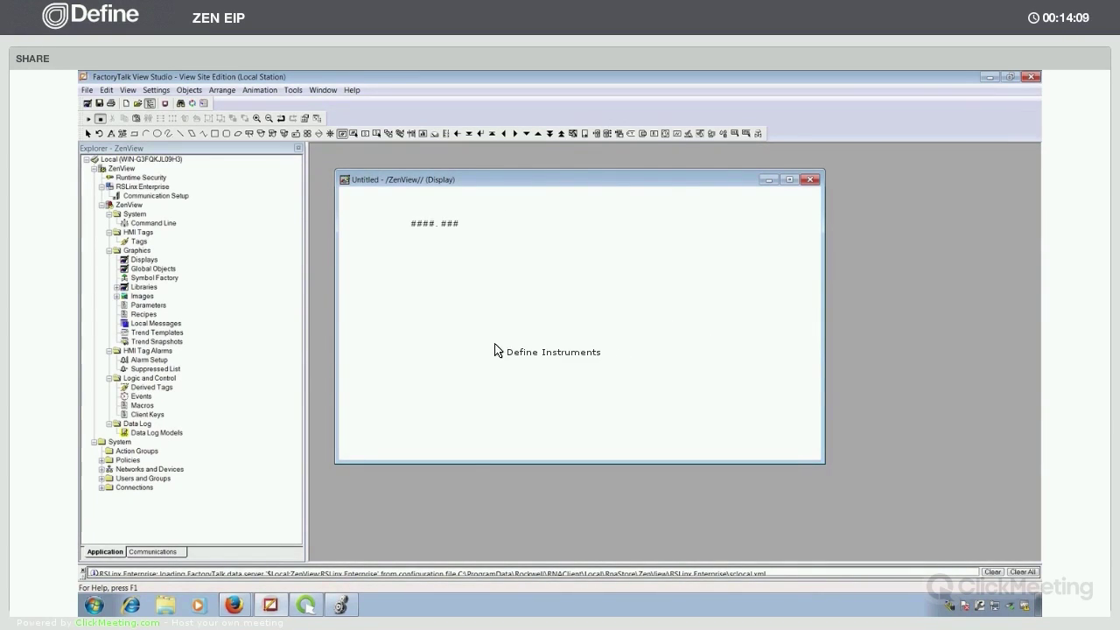
# Step: Add a second numeric display below the first, showing the ZenLogix tag MyZenI.Counters.Counter03 in Decimal format
pyautogui.doubleClick(485, 343)
pyautogui.click(504, 342)
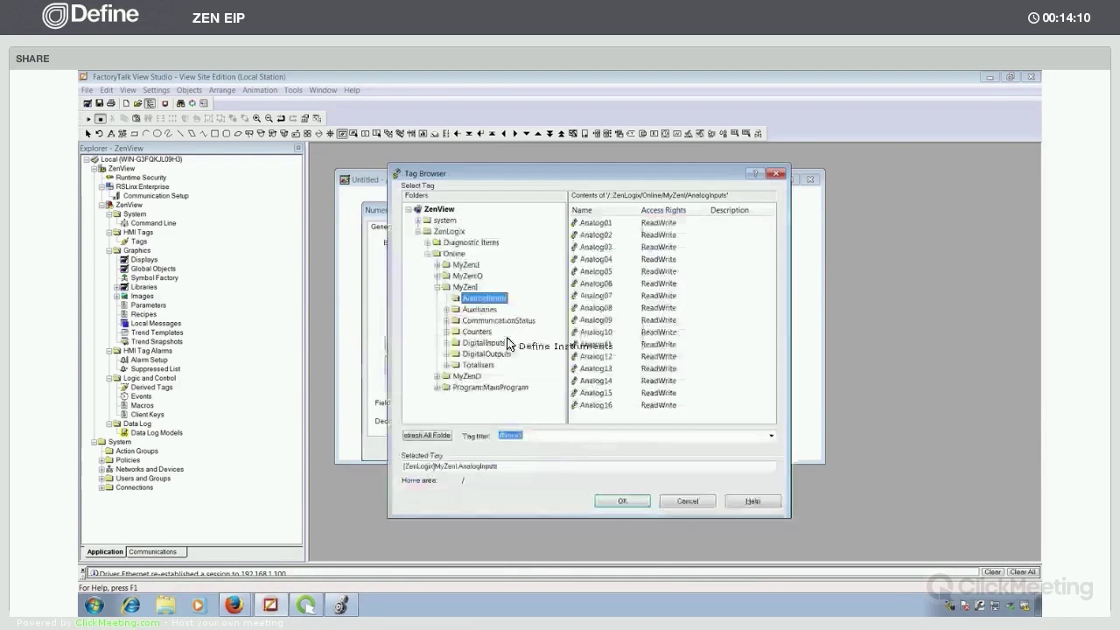
pyautogui.press('Down')
pyautogui.press('Down')
pyautogui.press('Down')
pyautogui.click(613, 248)
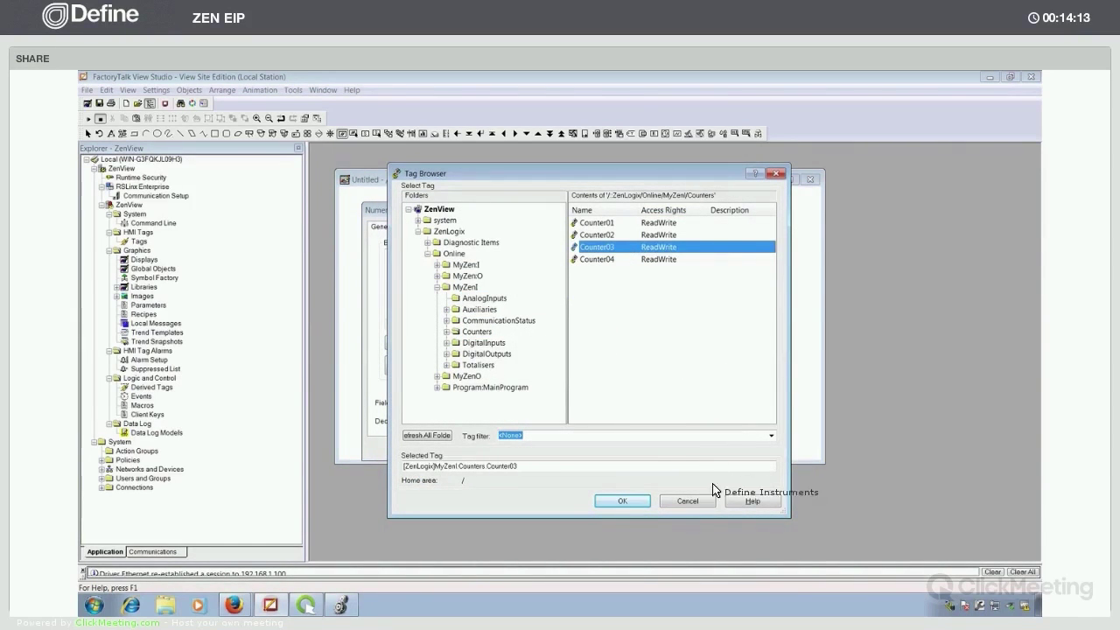
pyautogui.click(626, 498)
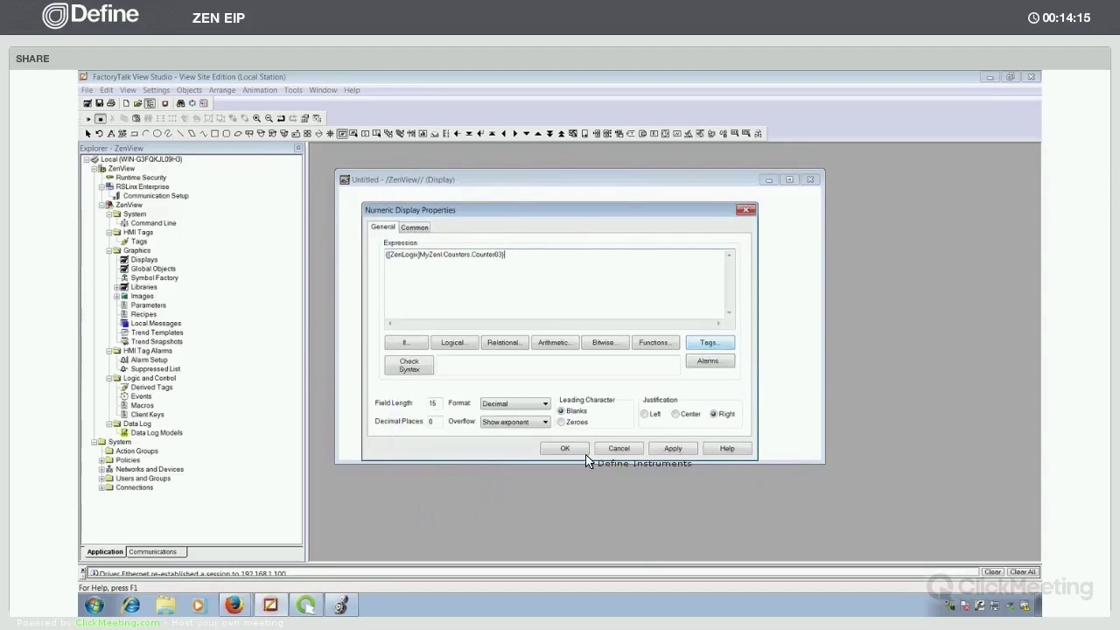
pyautogui.press('Return')
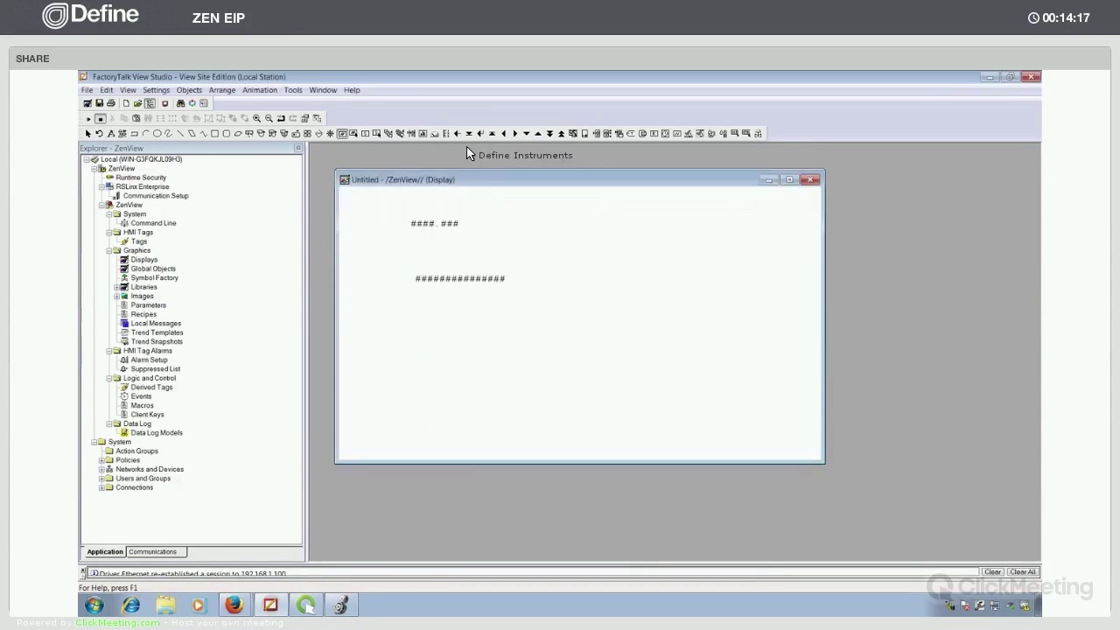
# Step: Draw a gauge beside the two numeric displays and set its maximum value to 5
pyautogui.click(434, 134)
pyautogui.moveTo(598, 228); pyautogui.dragTo(714, 302)
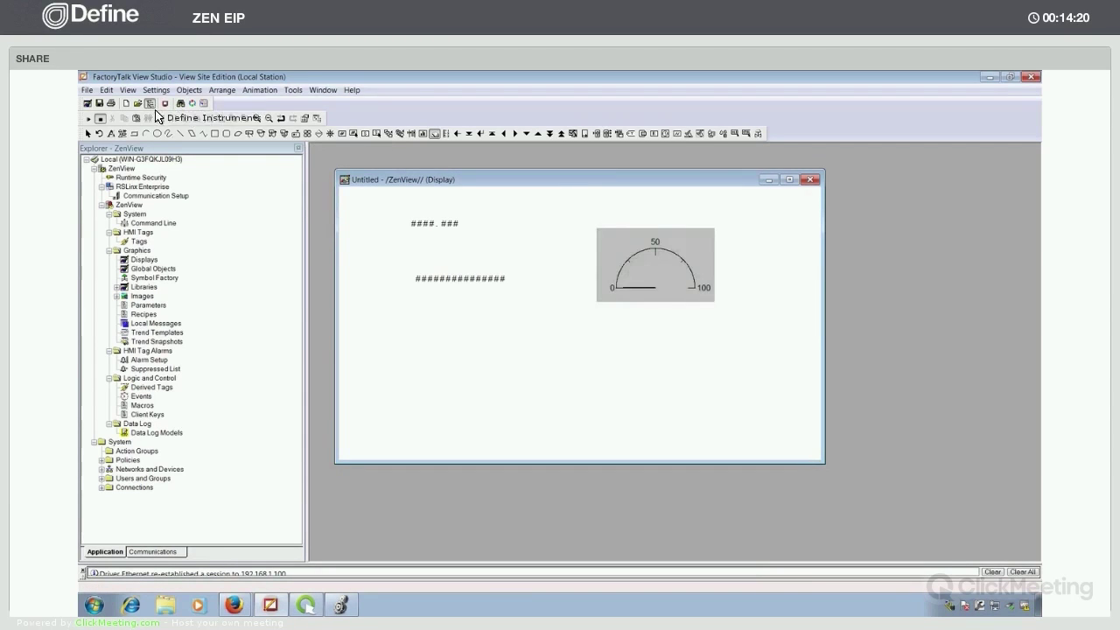
pyautogui.write('5')
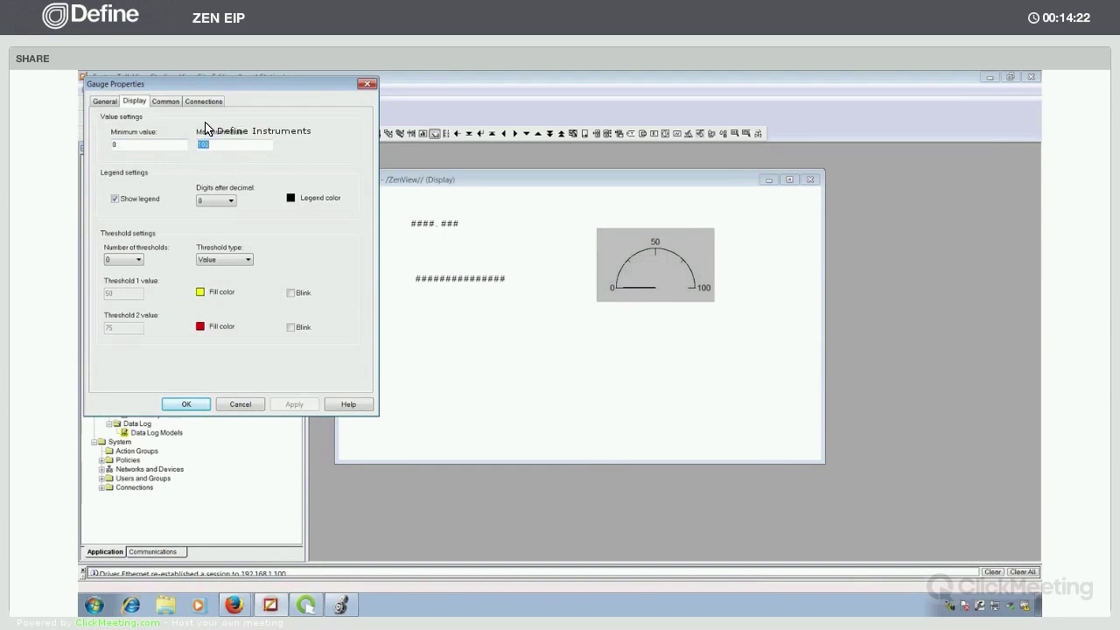
# Step: Connect the gauge's value to the ZenLogix tag MyZenI.AnalogInputs.Analog01
pyautogui.hotkey('ctrl', 'Tab')
pyautogui.hotkey('ctrl', 'Tab')
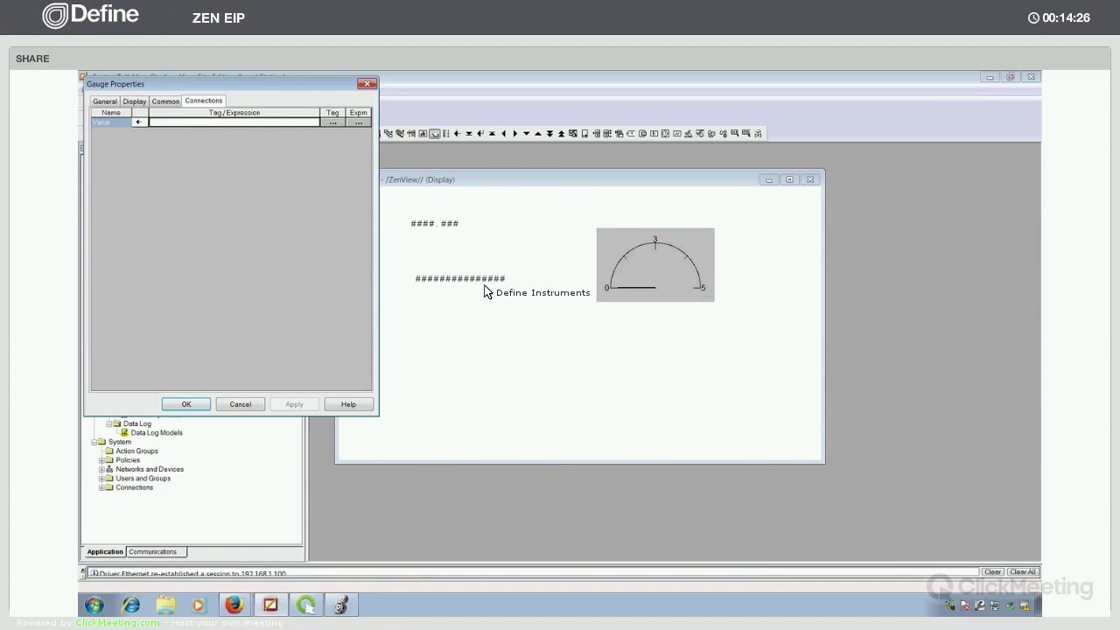
pyautogui.press('Up')
pyautogui.press('Up')
pyautogui.press('Up')
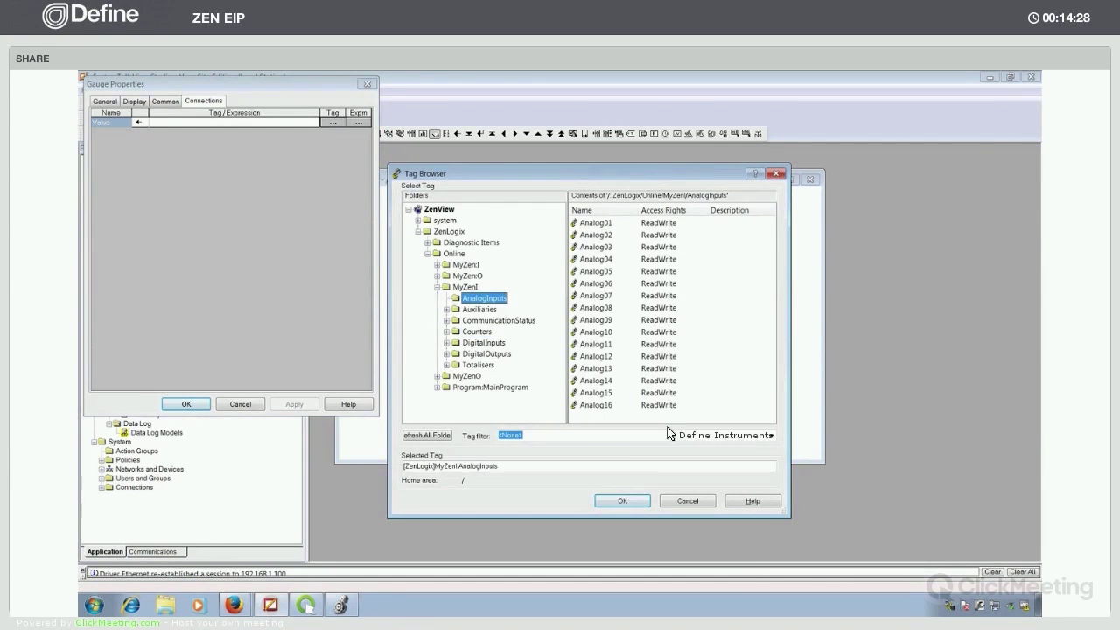
pyautogui.press('Tab')
pyautogui.click(618, 506)
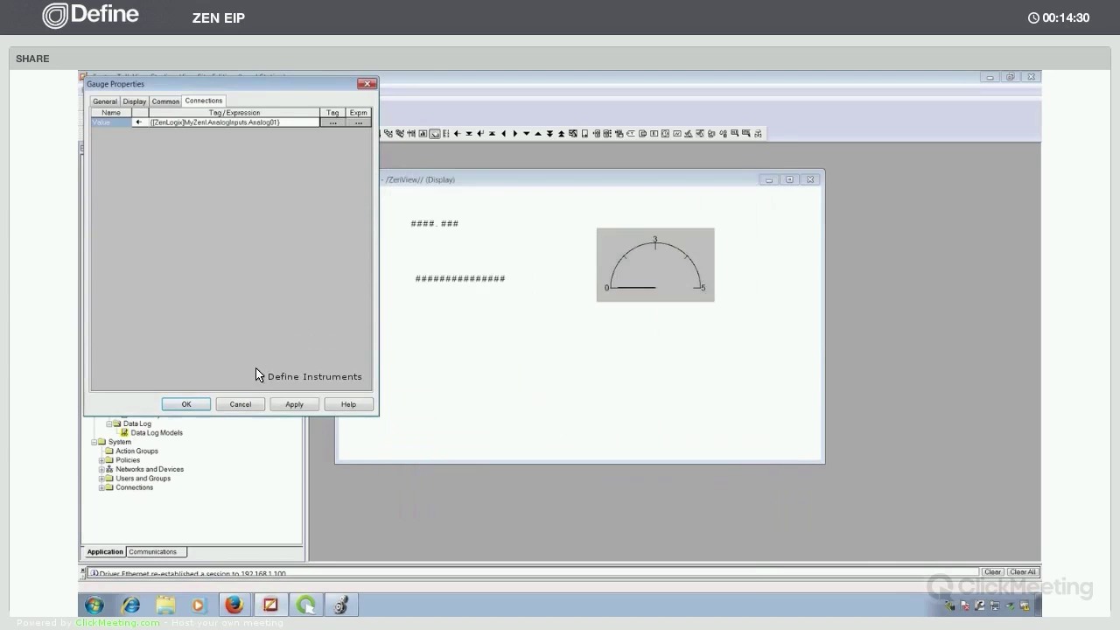